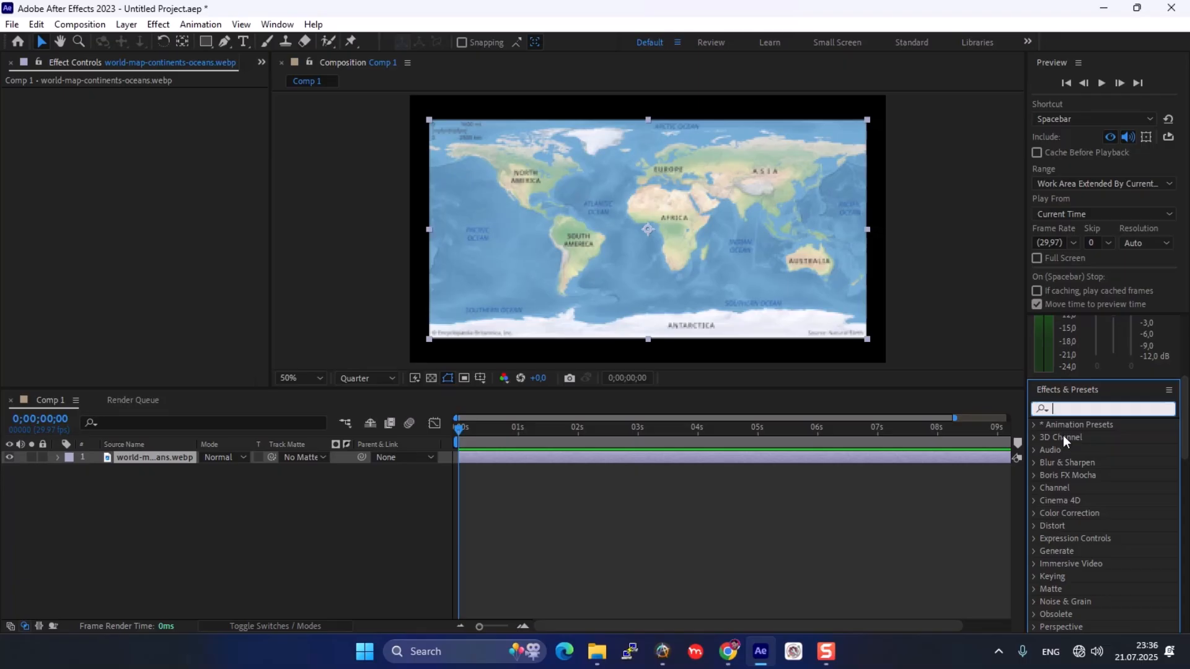
Apply the CC Sphere effect to the world map layer and set its Radius to 459
text(sph)
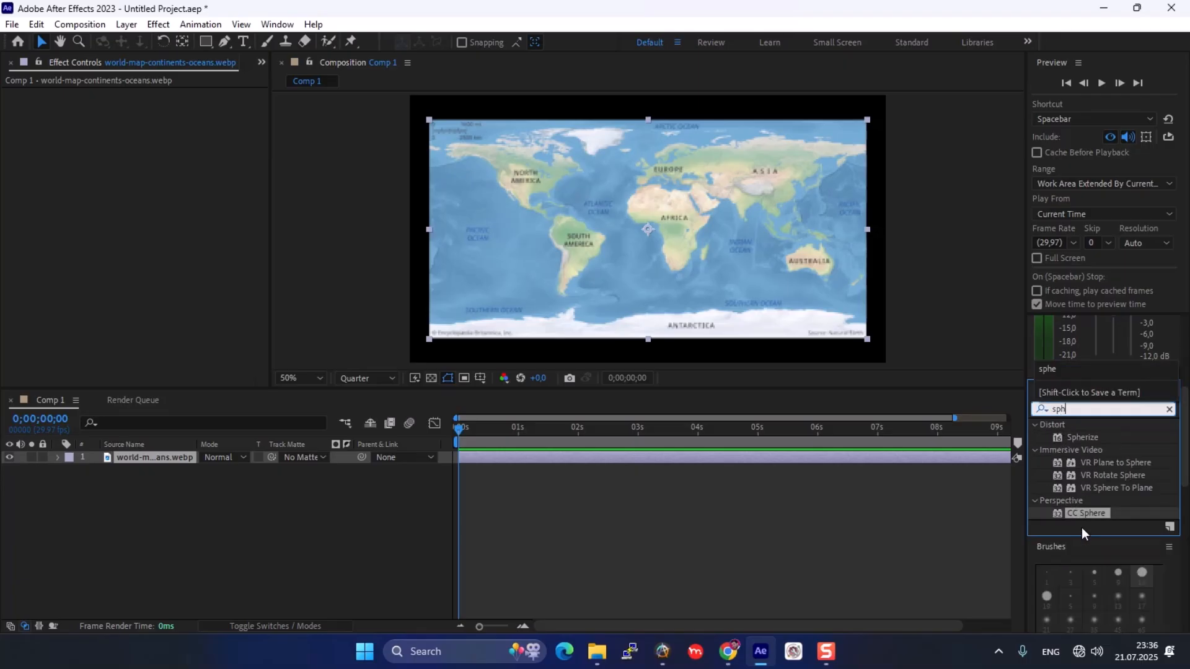
click(1099, 515)
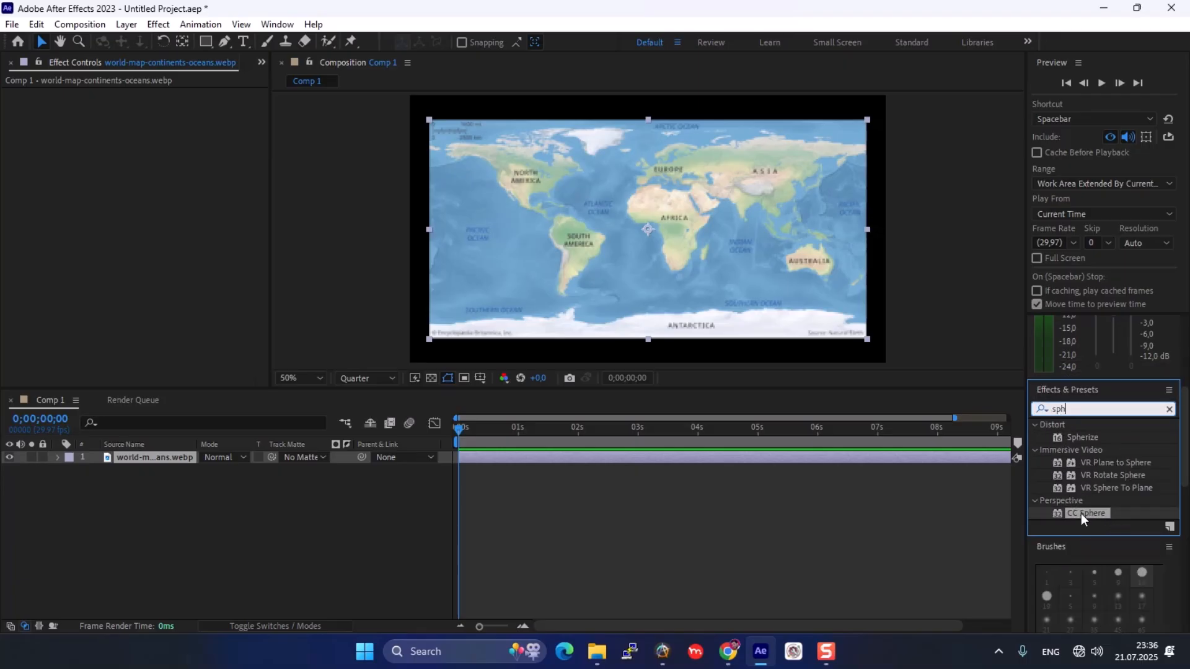
drag(1106, 515, 646, 266)
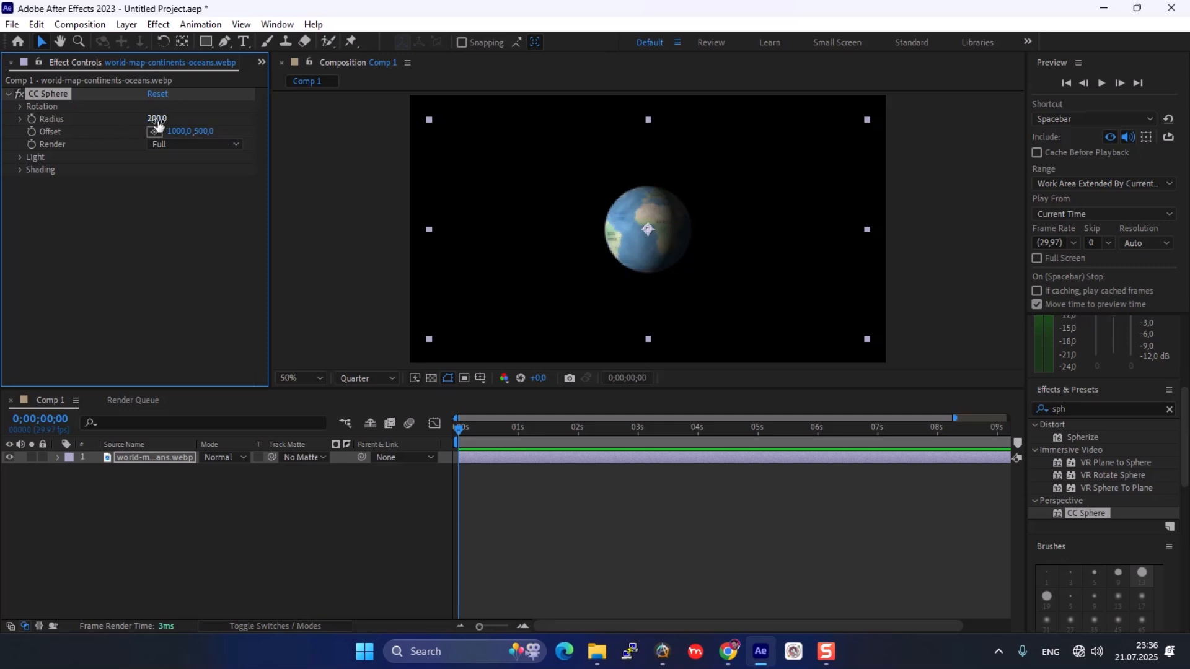
drag(158, 124, 379, 150)
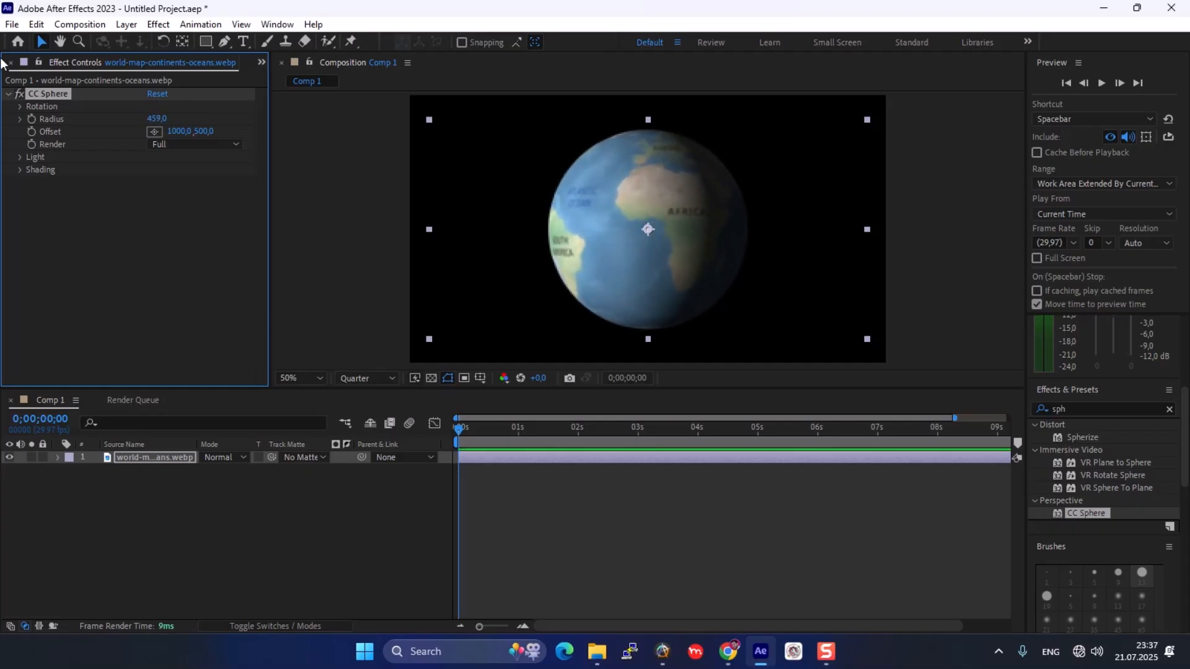
Animate the sphere's Rotation Y from 303° at the first frame, adding full turns at 0;00;10;03
click(20, 106)
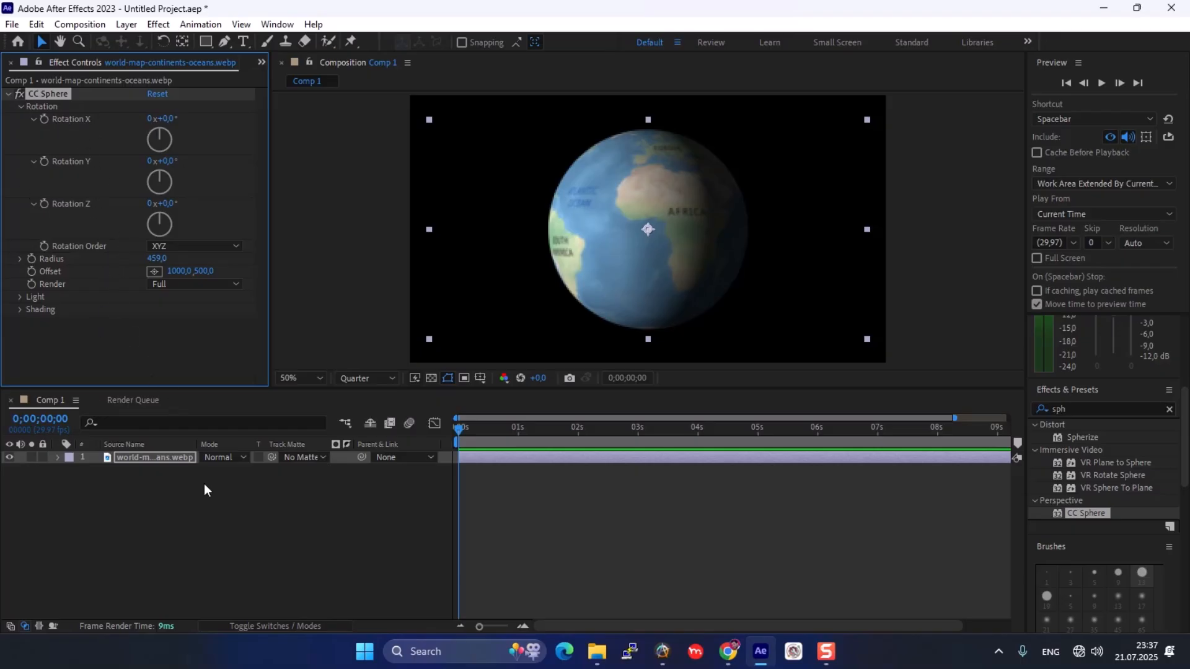
drag(166, 126, 191, 122)
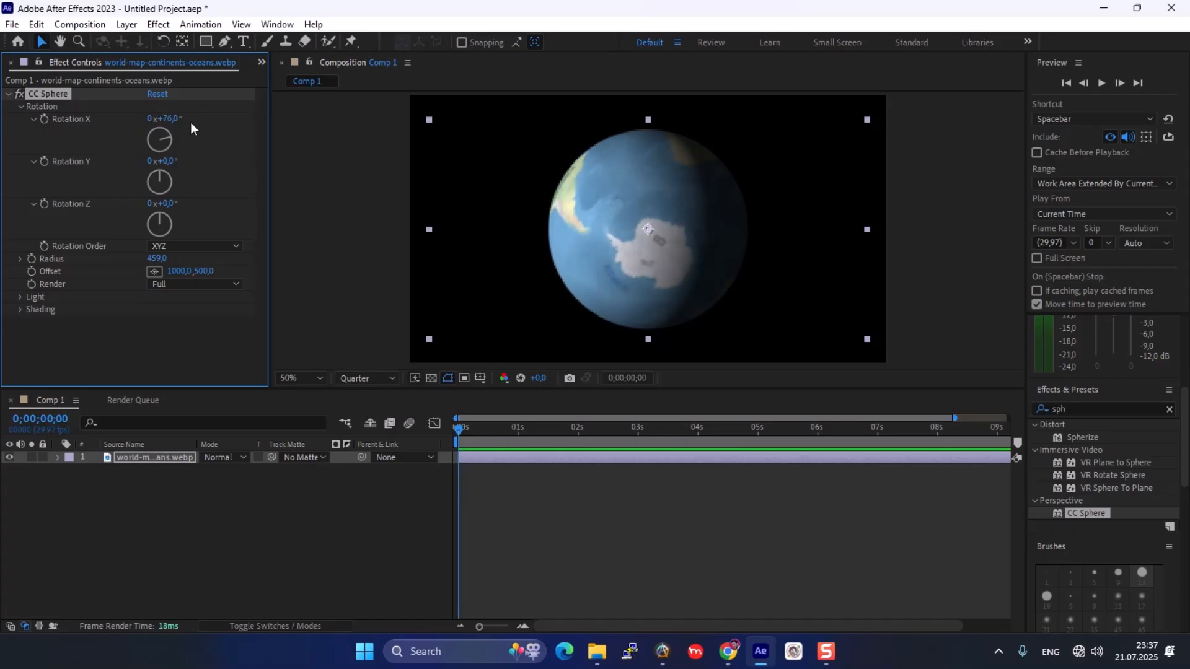
key(ctrl+z)
drag(167, 162, 473, 242)
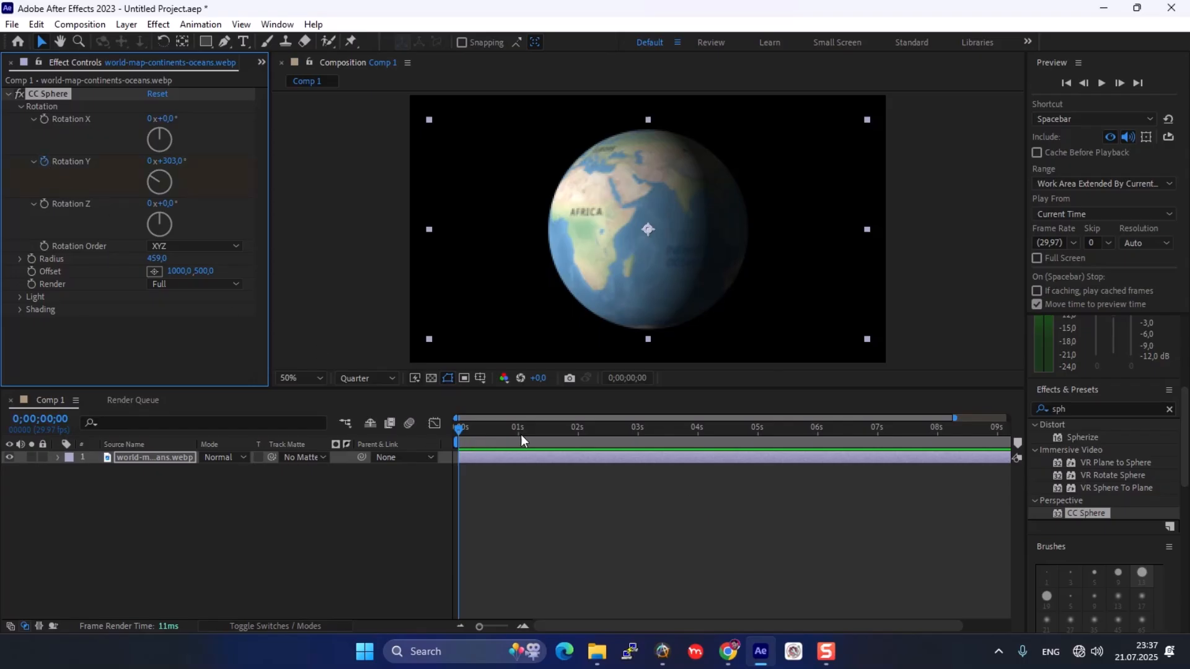
drag(492, 425, 1081, 464)
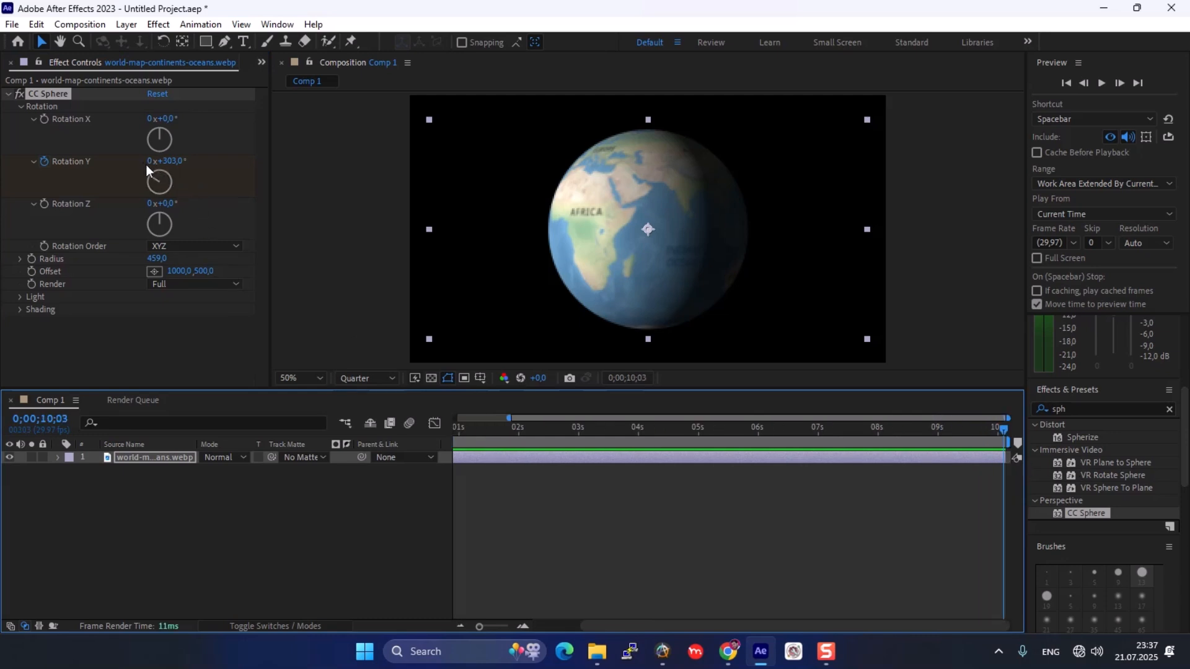
drag(149, 164, 151, 166)
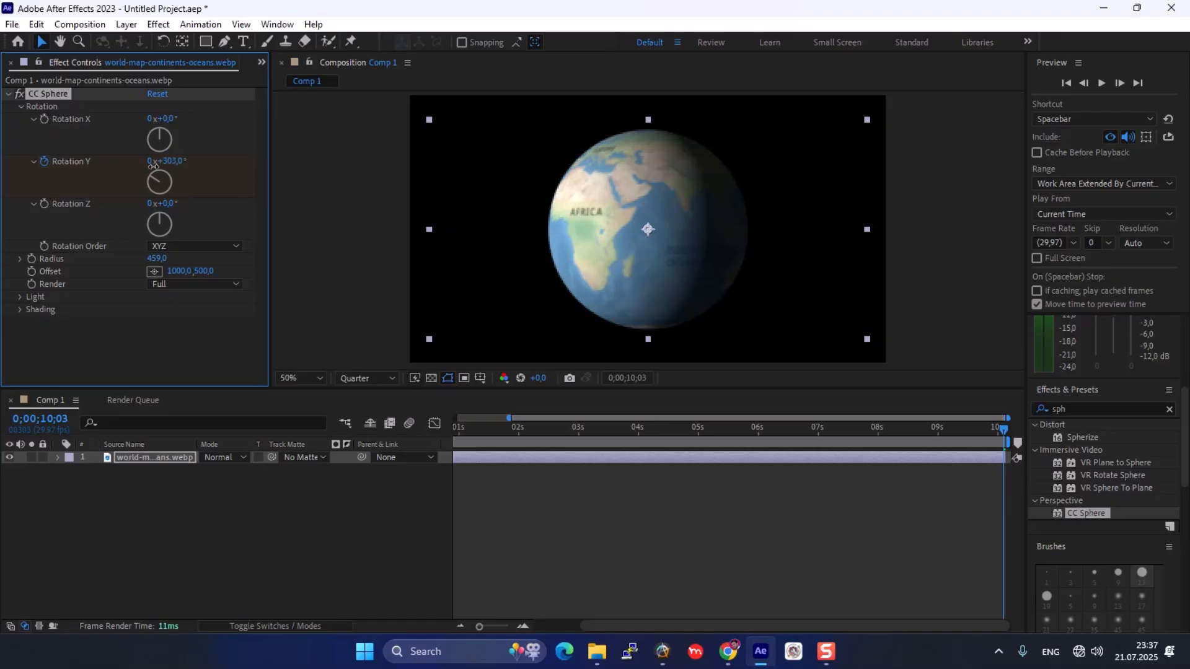
Preview the globe's rotation from the first frame and return the playhead to the start
click(590, 520)
key(Home)
key(space)
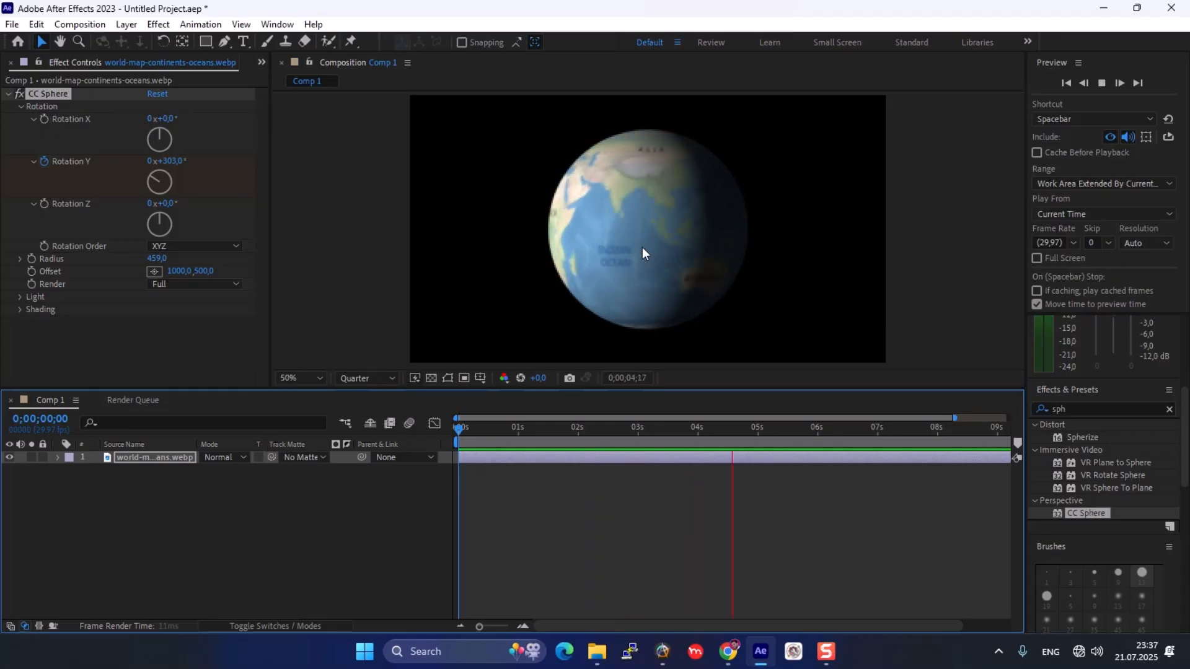
key(space)
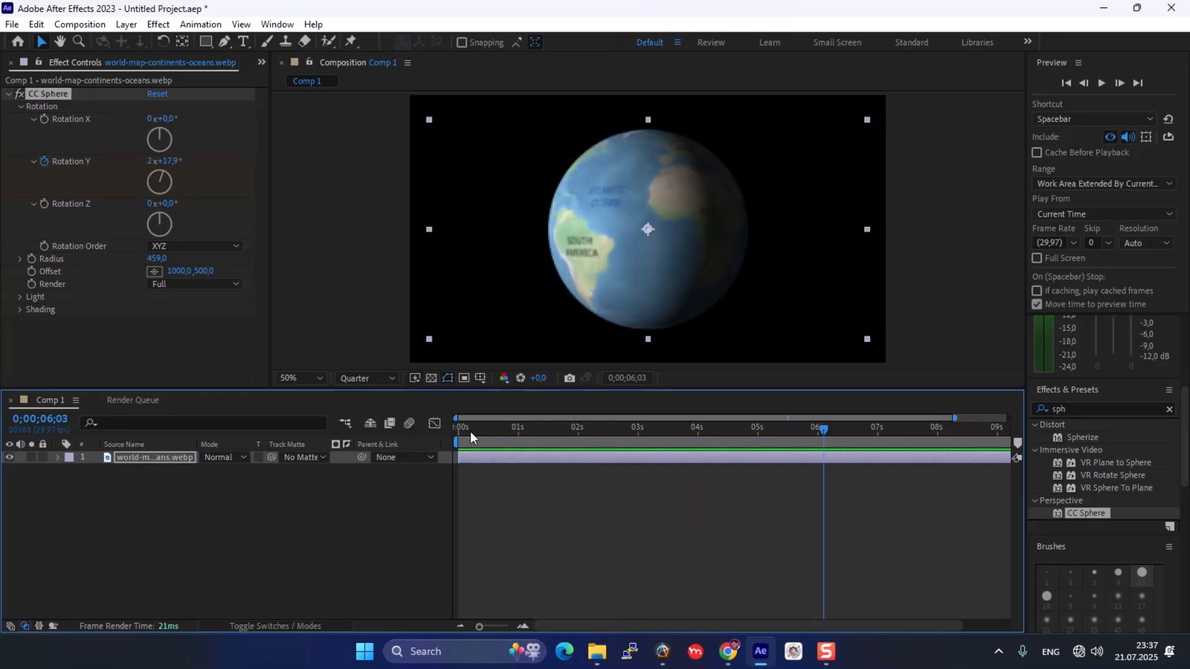
drag(470, 431, 415, 430)
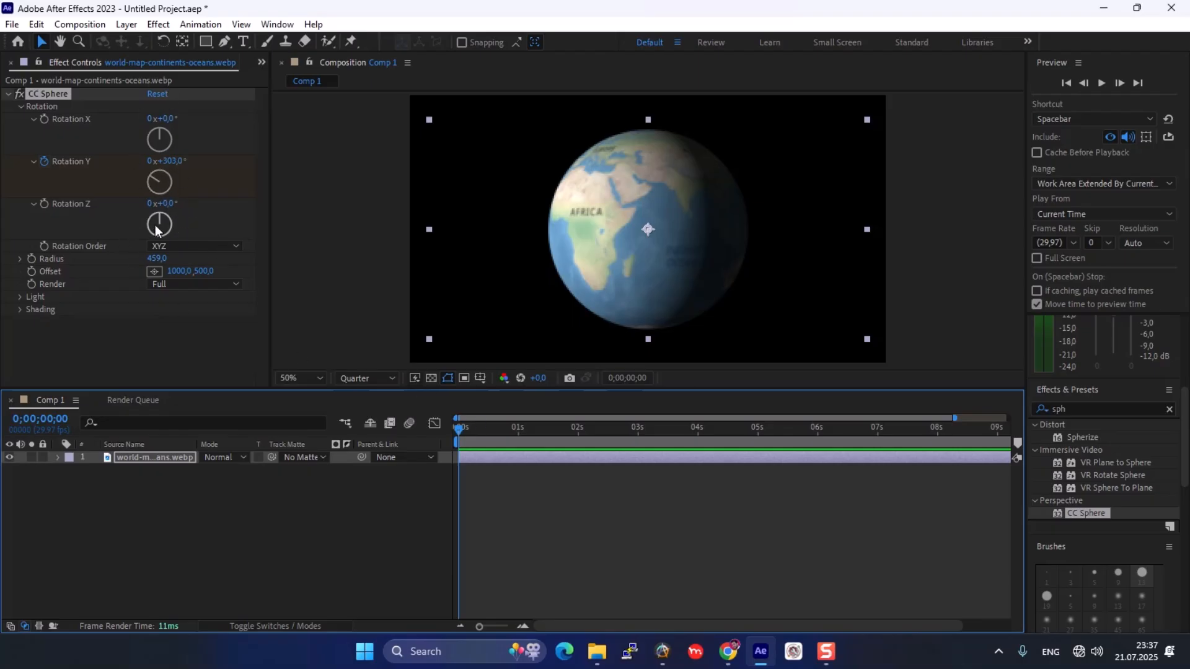
Try a Rotation Z of 116° and a Rotation X of 123° on the globe, and undo both changes
drag(169, 212, 300, 253)
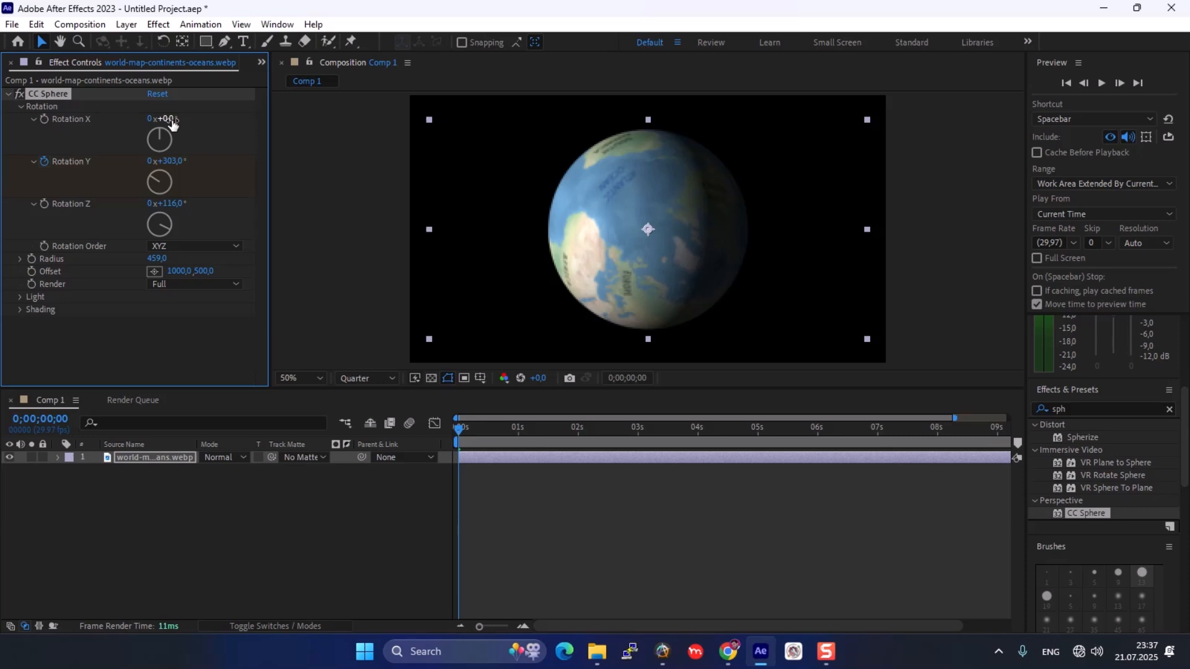
drag(173, 124, 298, 153)
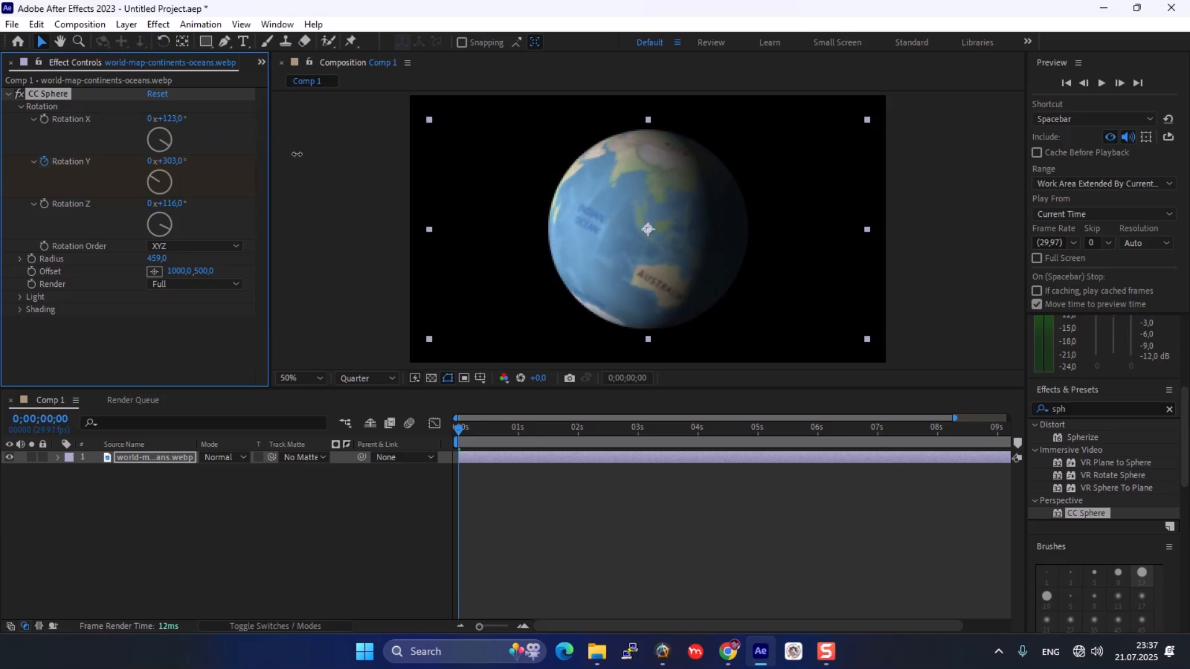
key(ctrl+z)
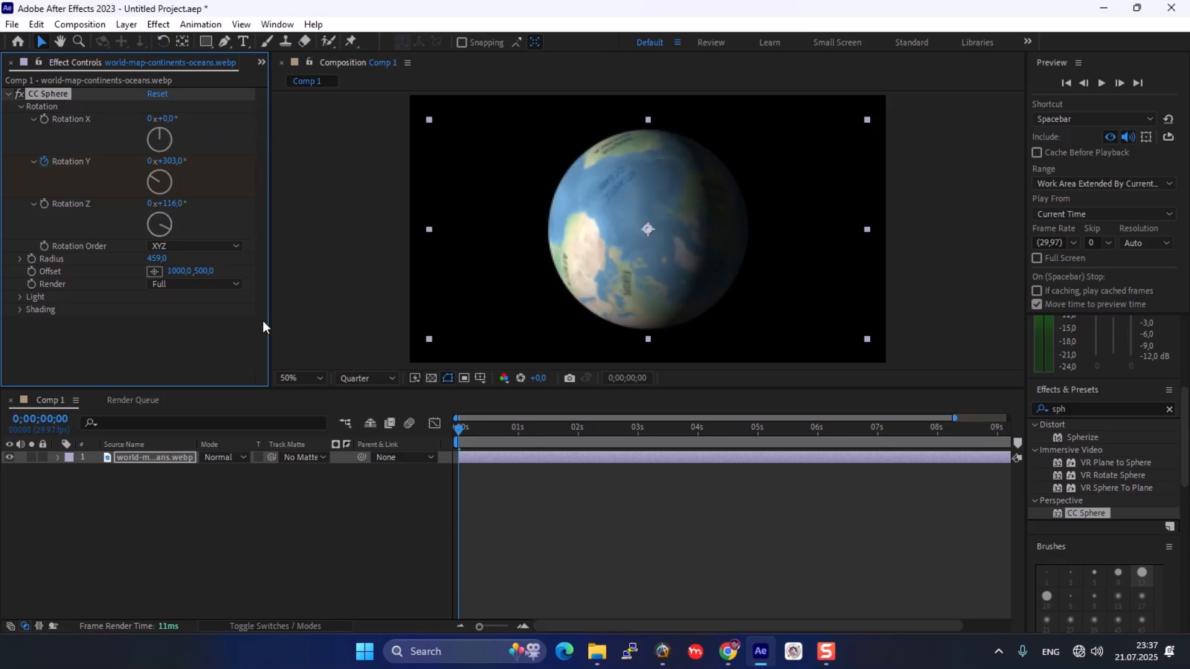
key(ctrl+z)
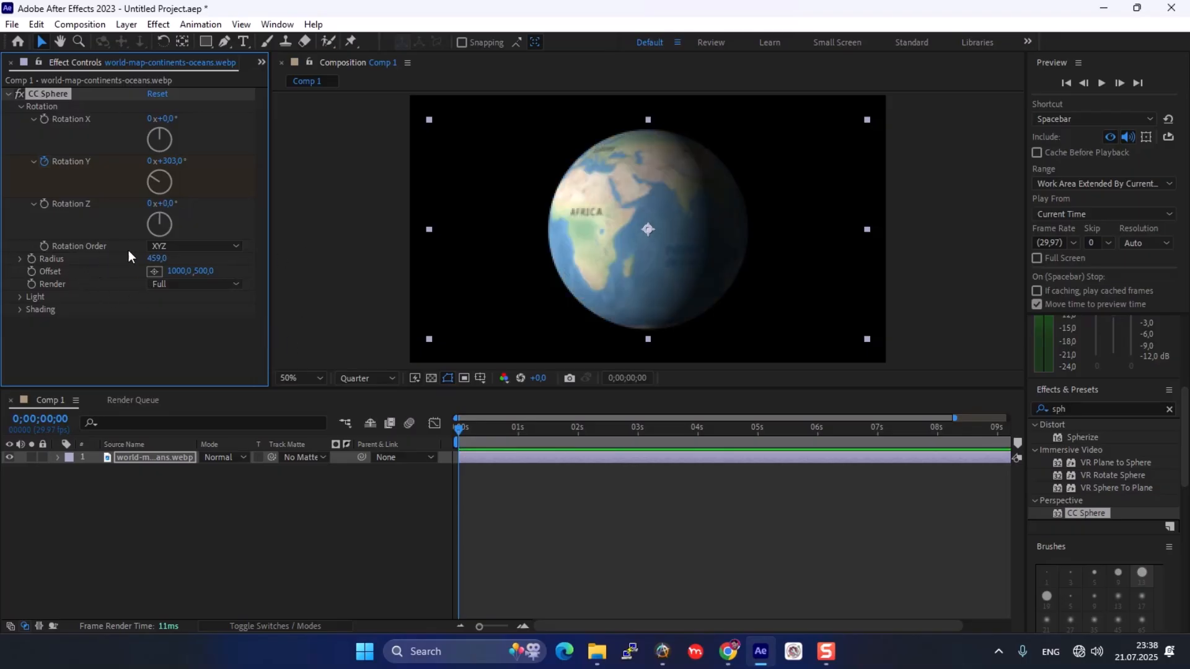
Try the XZY rotation order on the globe, restore XYZ, and briefly preview the animation from the first frame
click(195, 247)
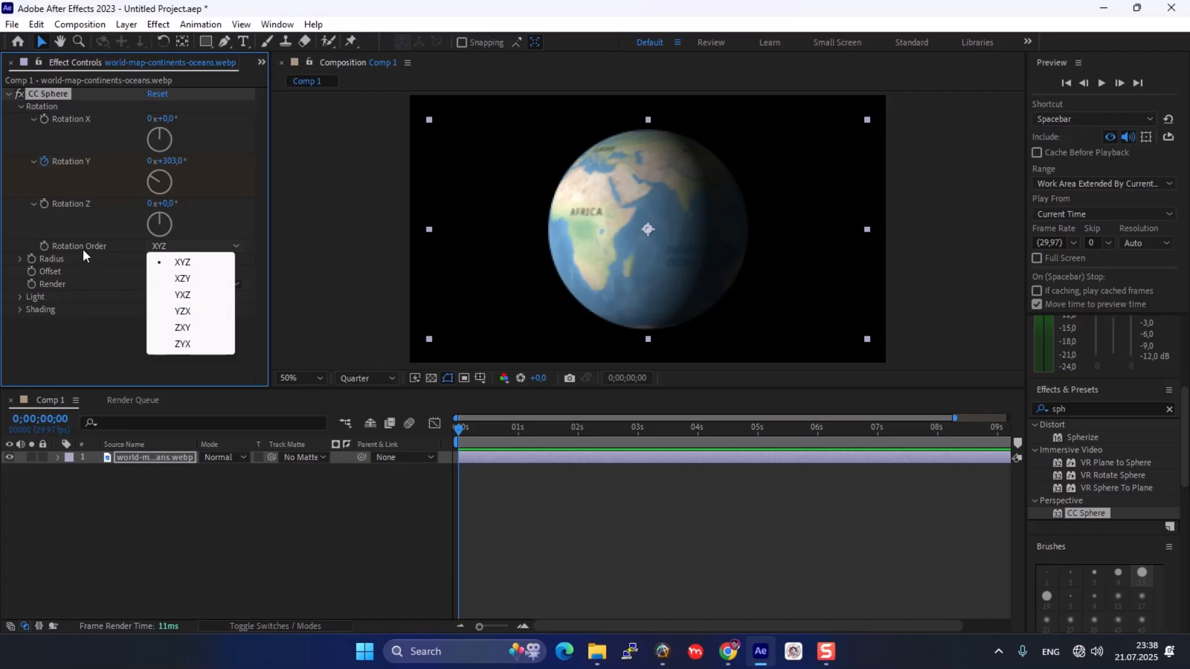
click(100, 245)
click(205, 246)
click(183, 278)
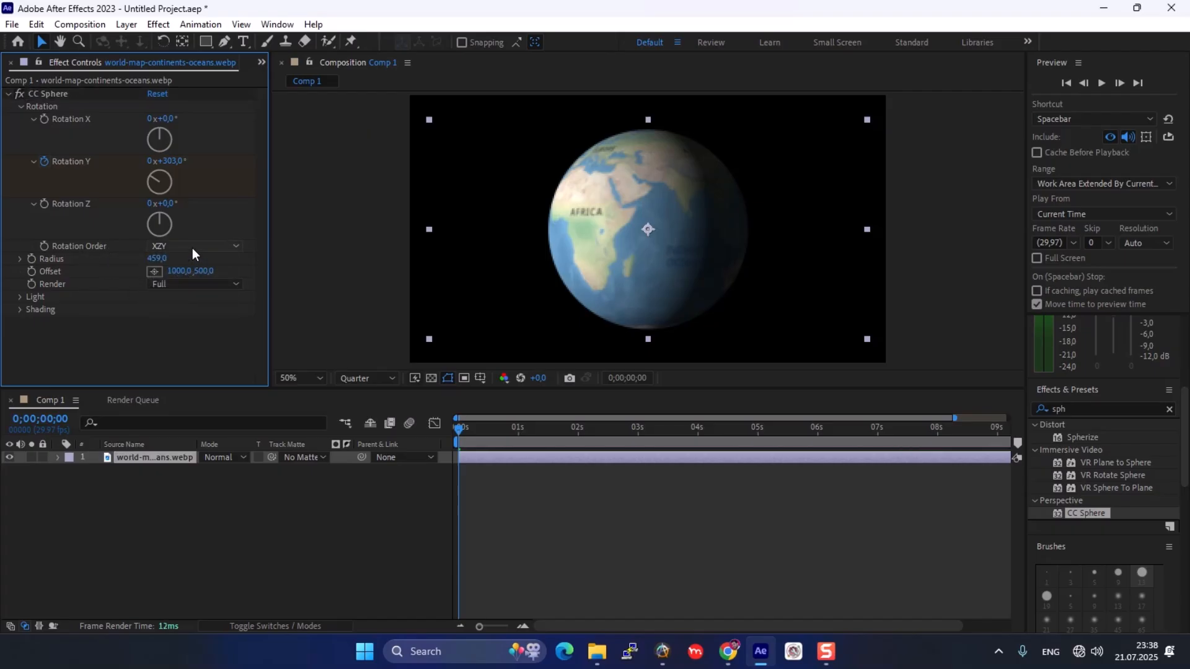
click(192, 248)
click(192, 256)
click(192, 249)
click(193, 261)
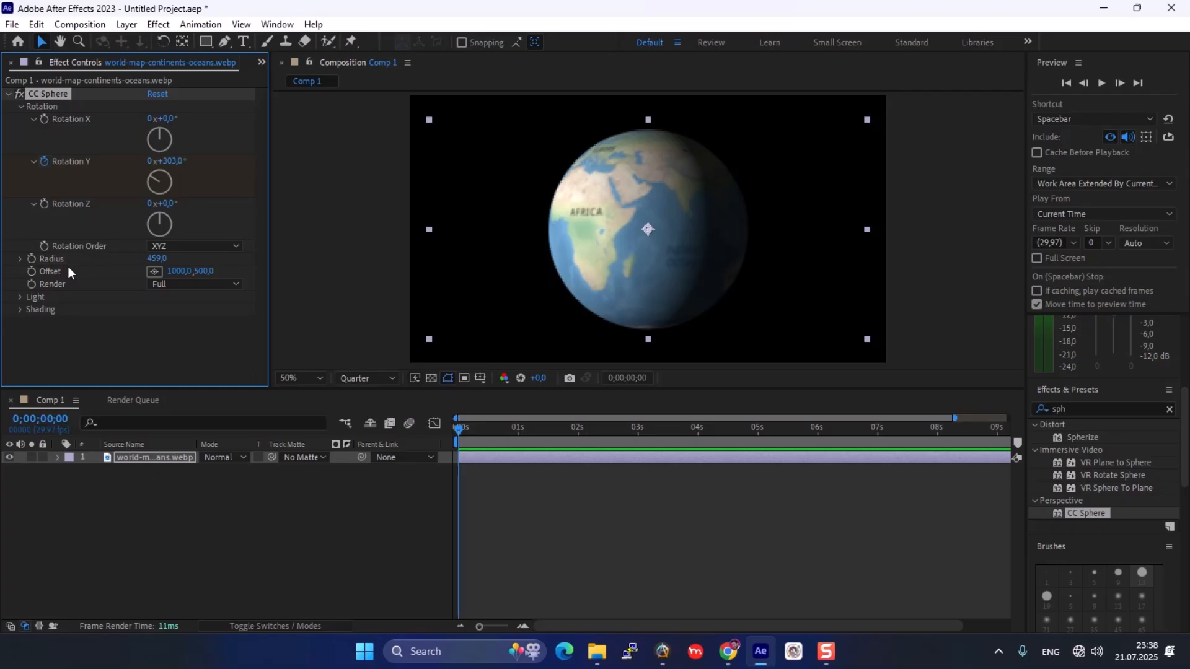
key(space)
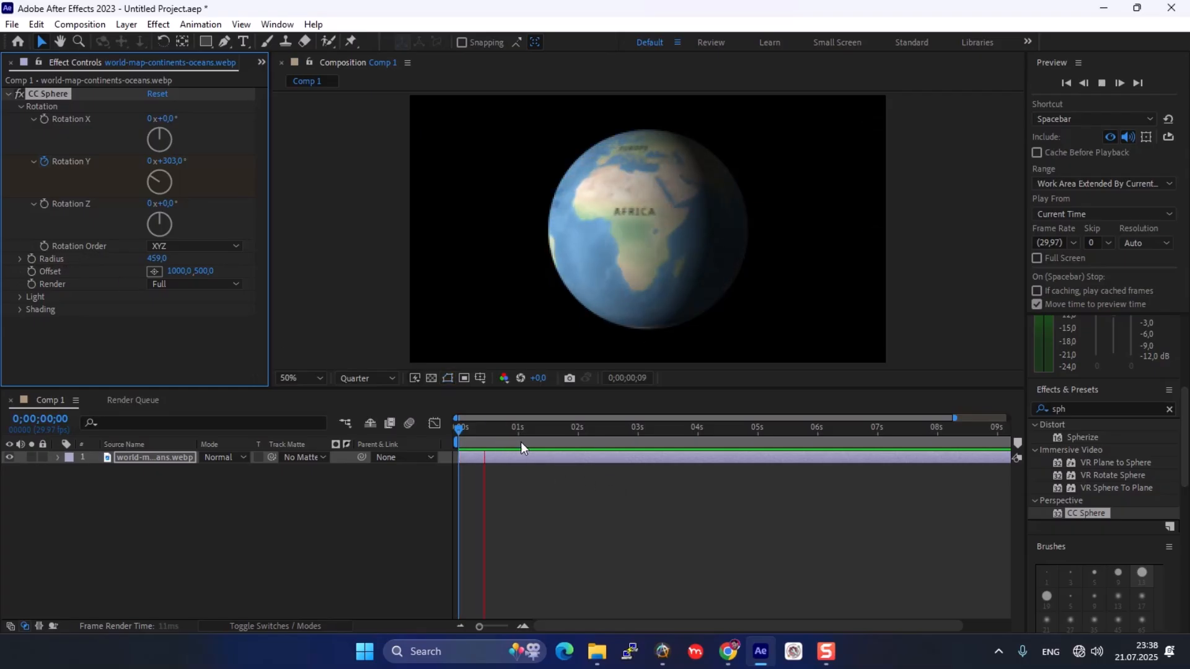
click(471, 434)
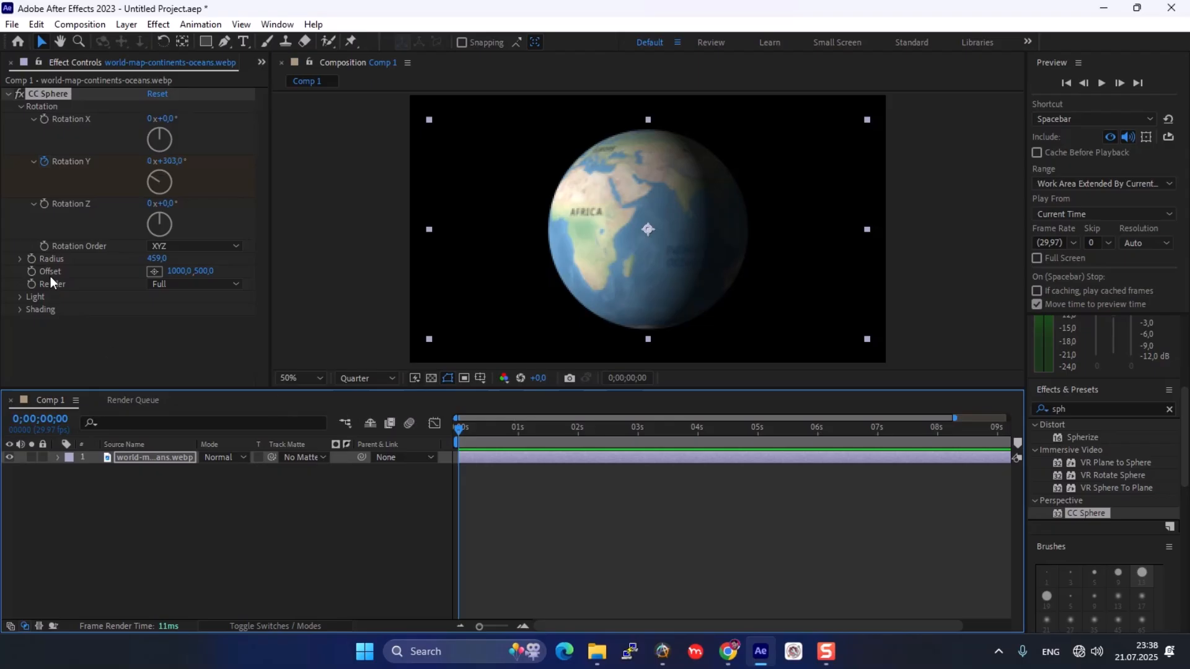
Try the Inside and Outside render modes of CC Sphere, and restore Full
click(20, 258)
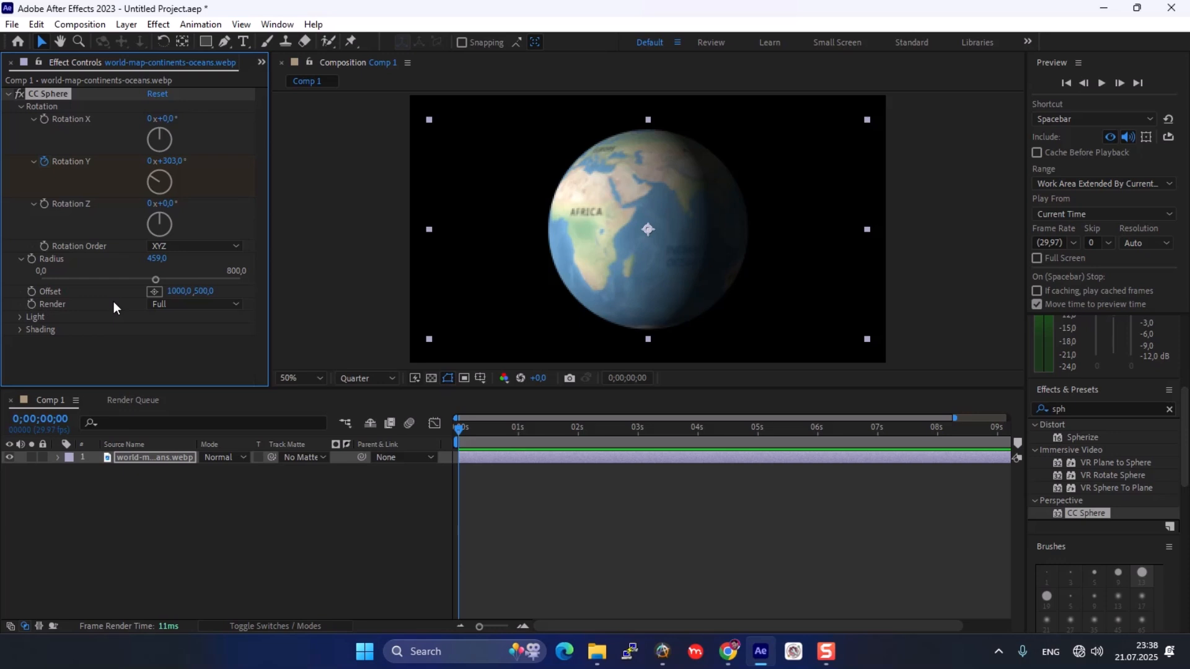
click(166, 305)
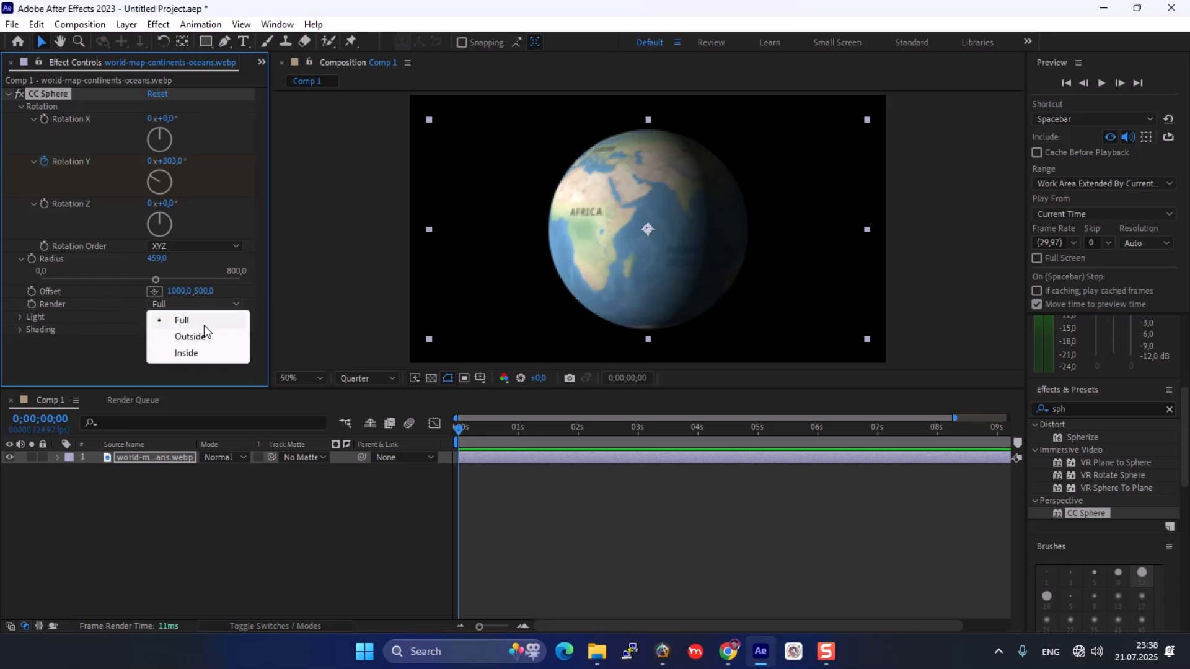
click(206, 354)
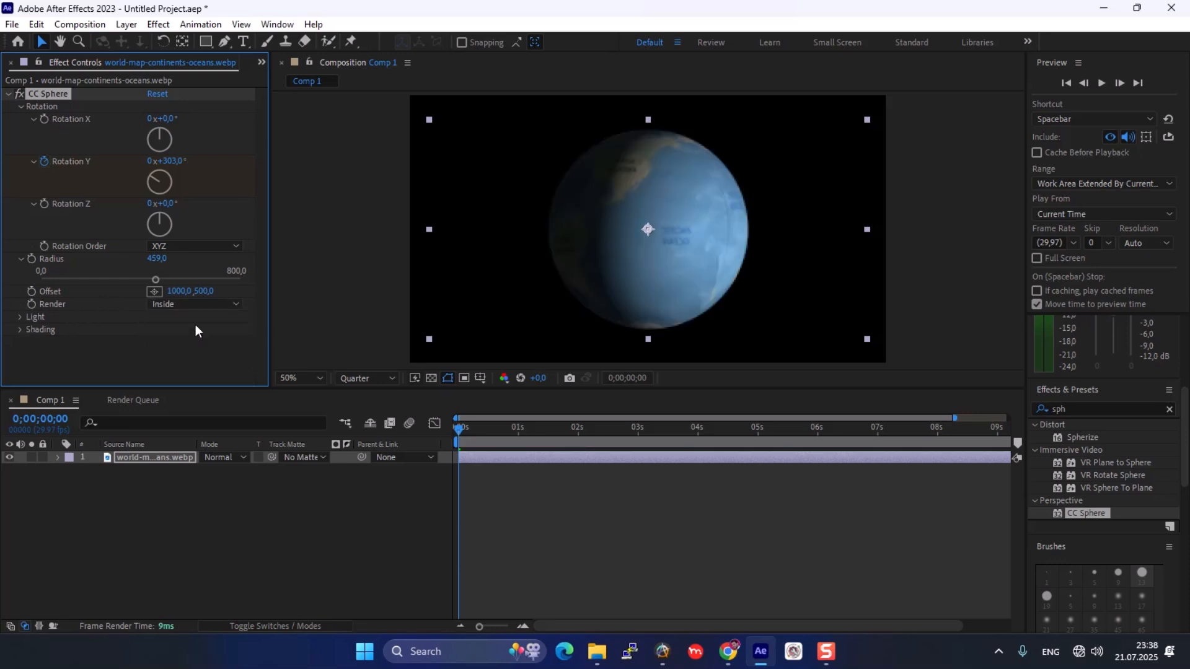
click(193, 303)
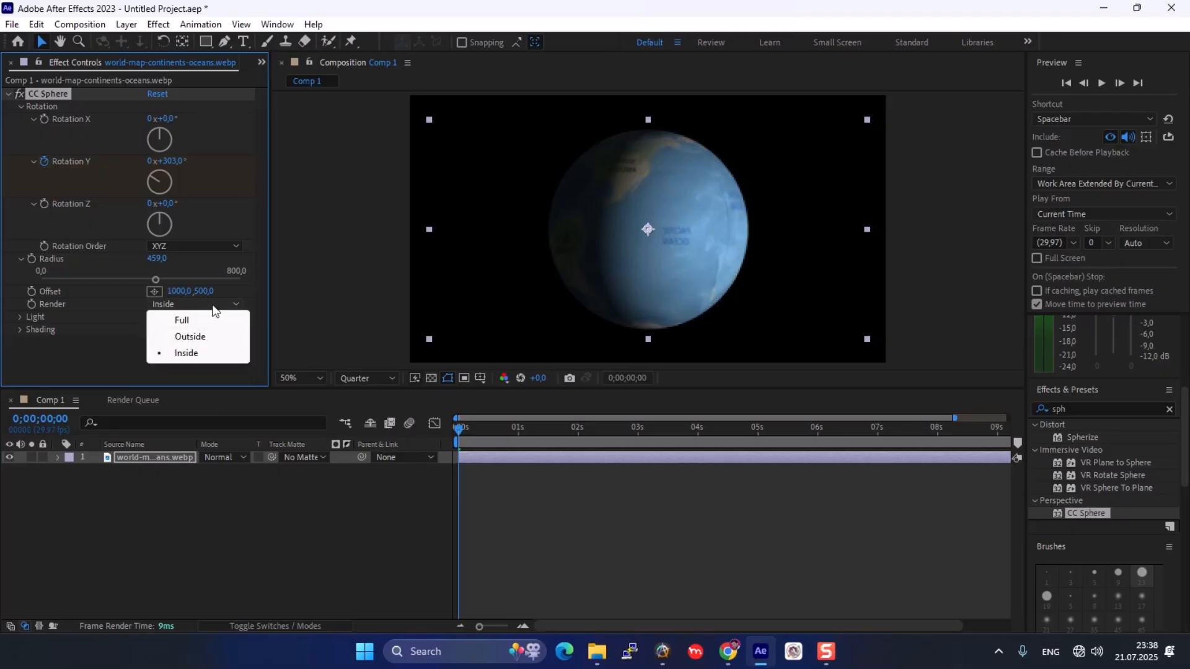
click(190, 336)
click(192, 305)
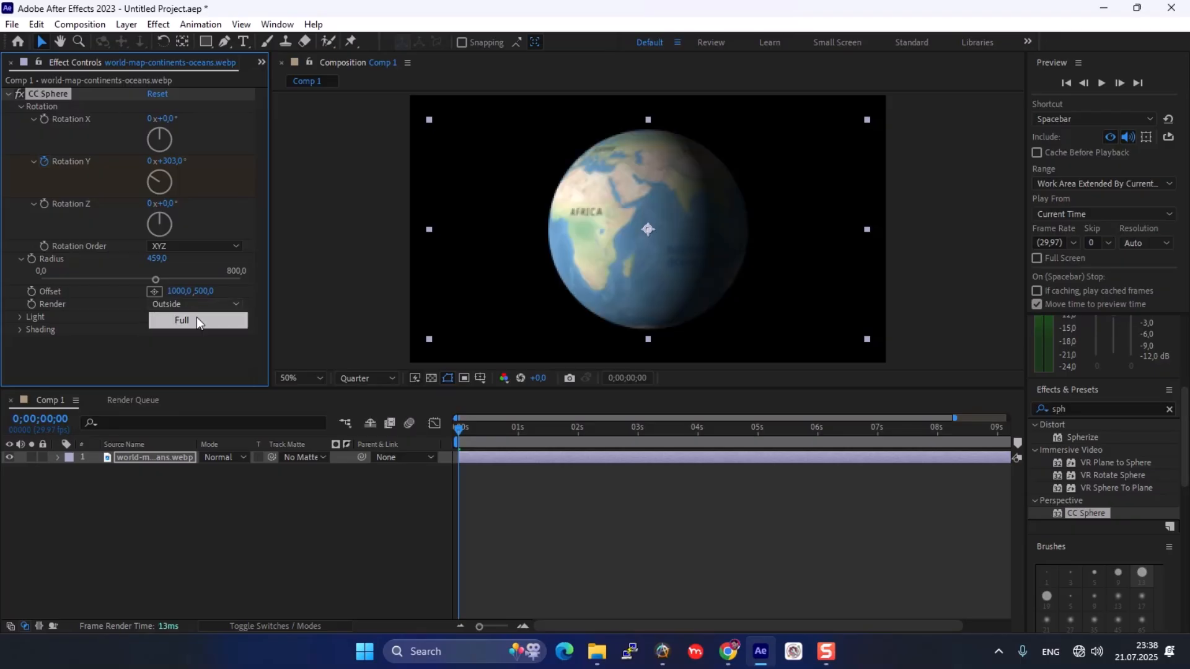
click(196, 319)
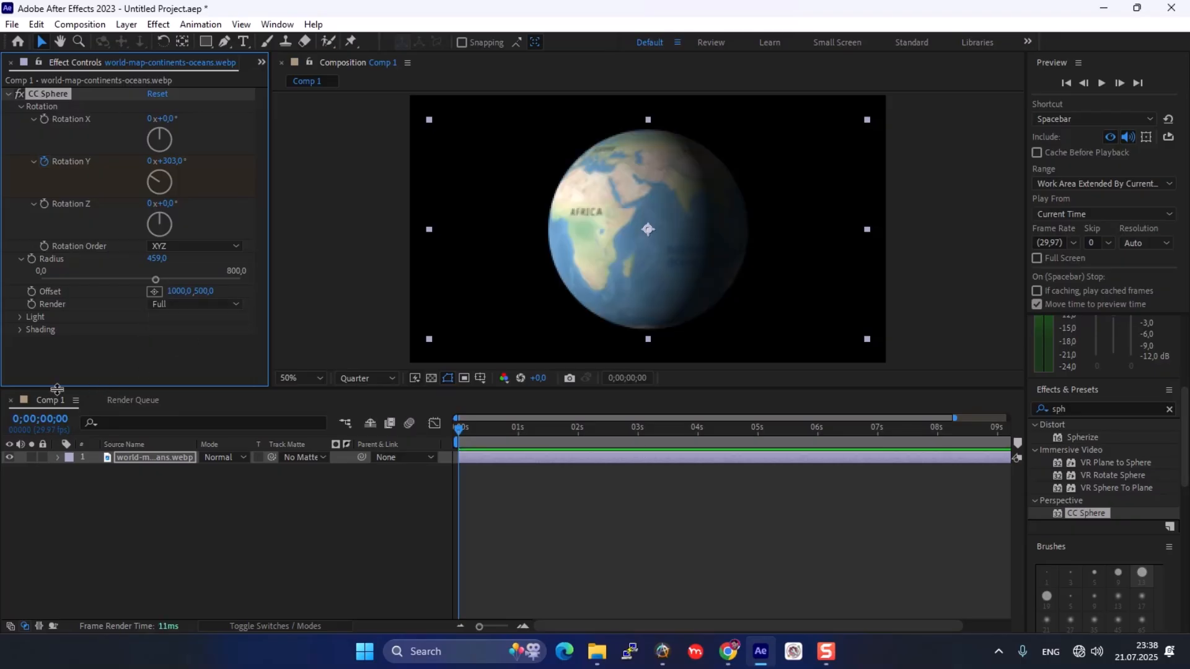
Try a different Light Intensity in the sphere's light settings, and set it back to 100
click(20, 318)
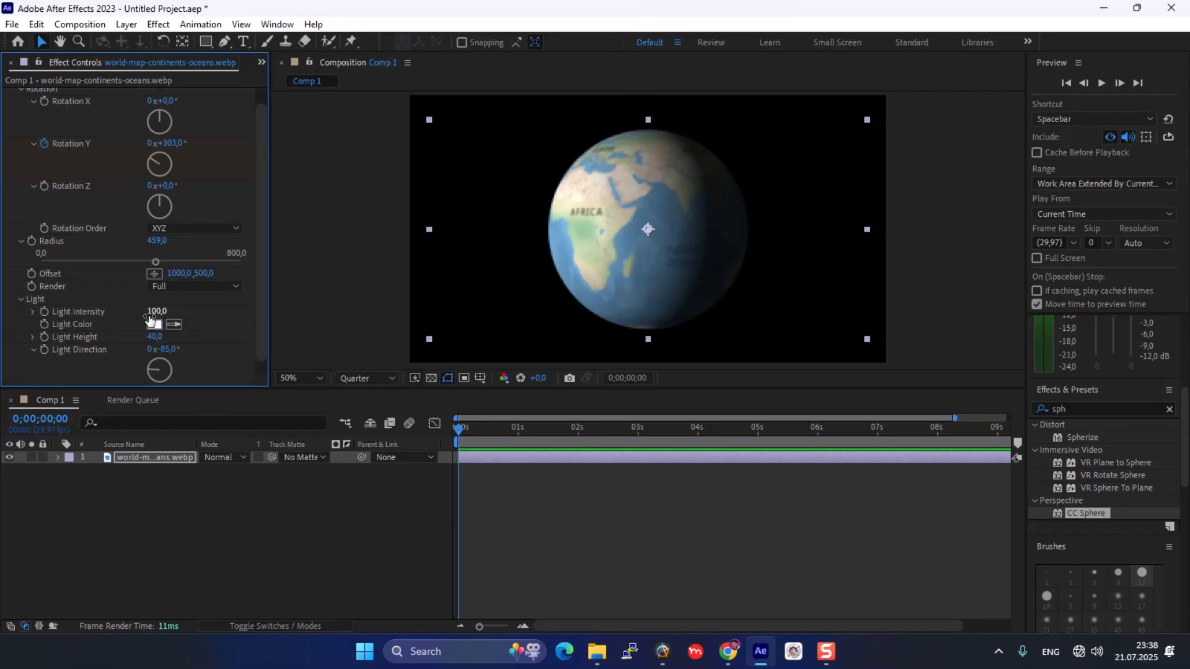
drag(153, 314, 176, 336)
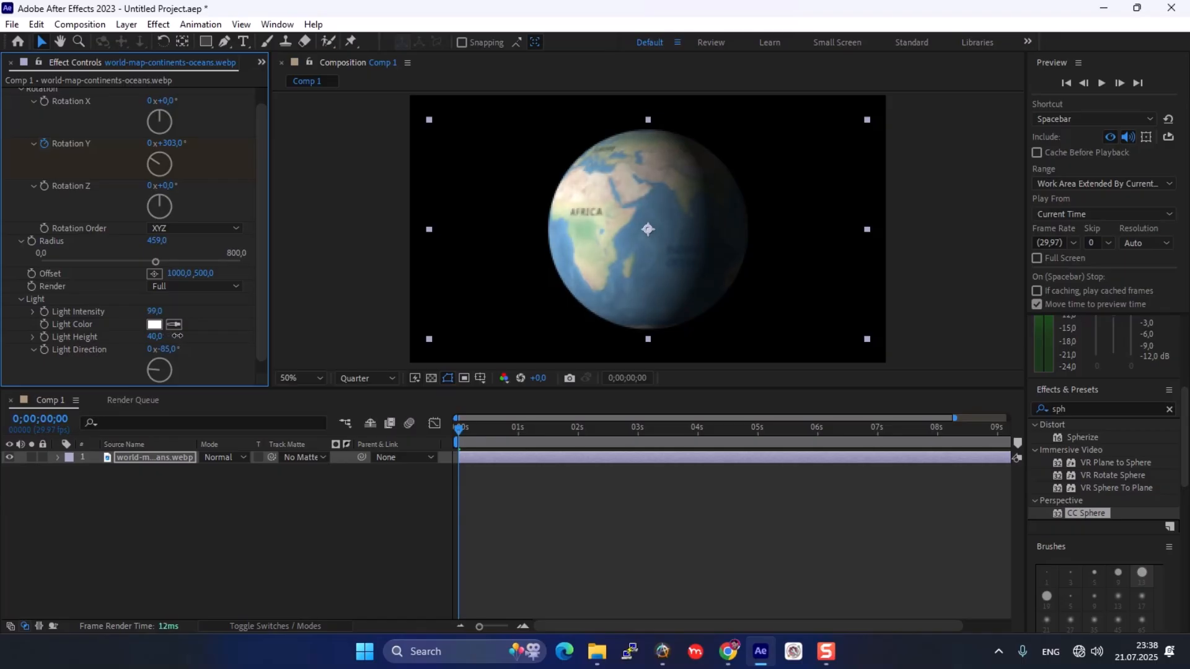
click(155, 311)
text(100)
key(Return)
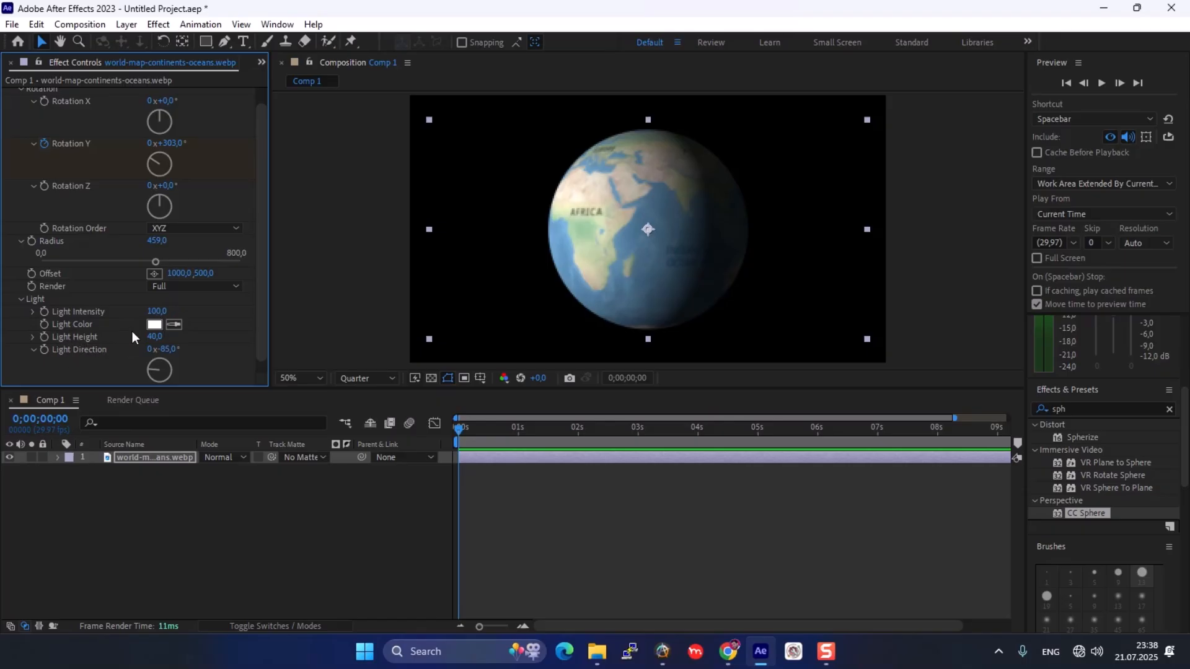
Change the sphere's Light Color to a pale yellow
click(154, 324)
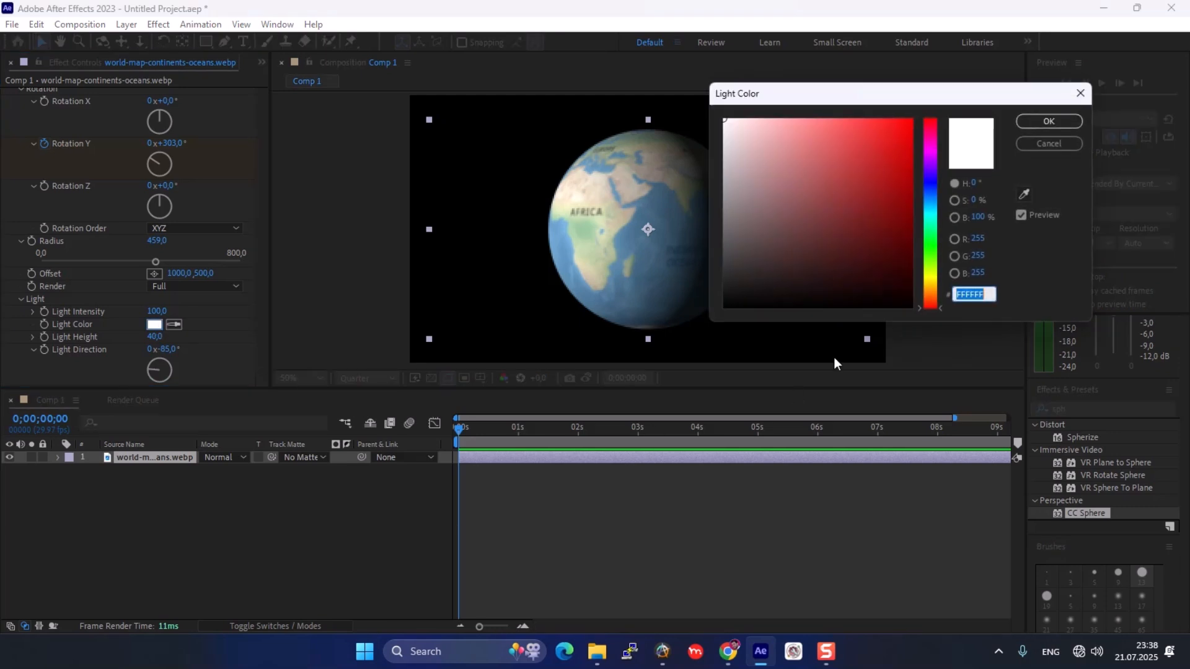
drag(858, 186, 850, 146)
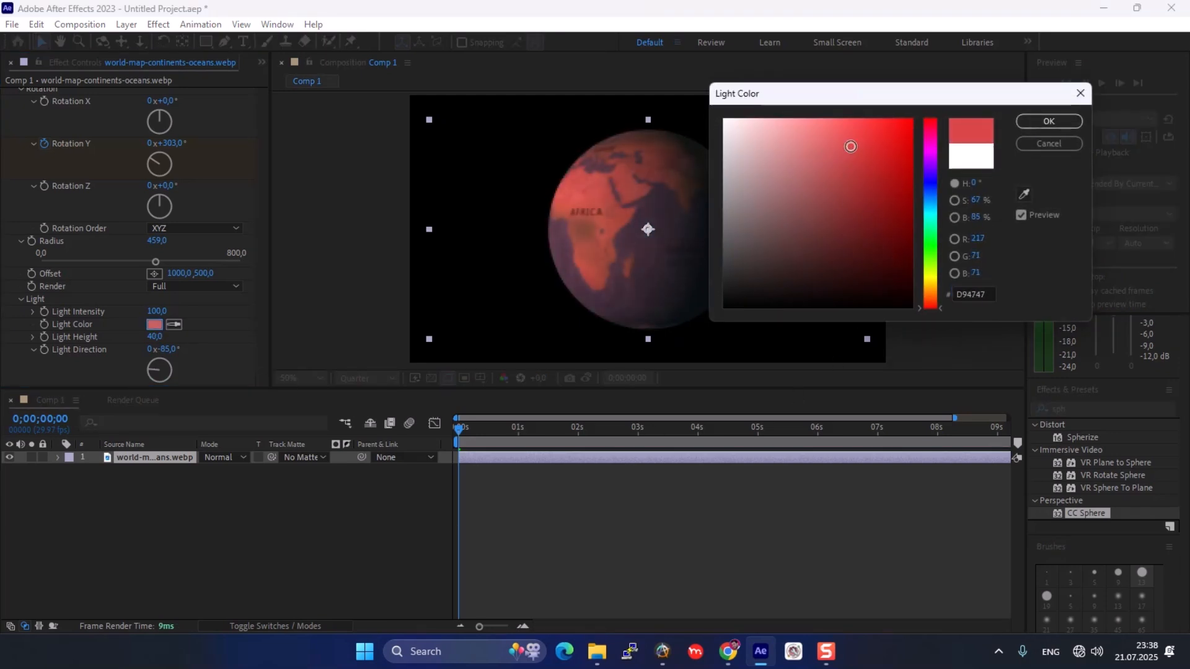
click(930, 269)
click(932, 278)
mouse_move(813, 195)
mouse_down()
mouse_move(792, 147)
mouse_move(756, 118)
mouse_move(773, 117)
mouse_move(754, 119)
mouse_up()
click(1047, 121)
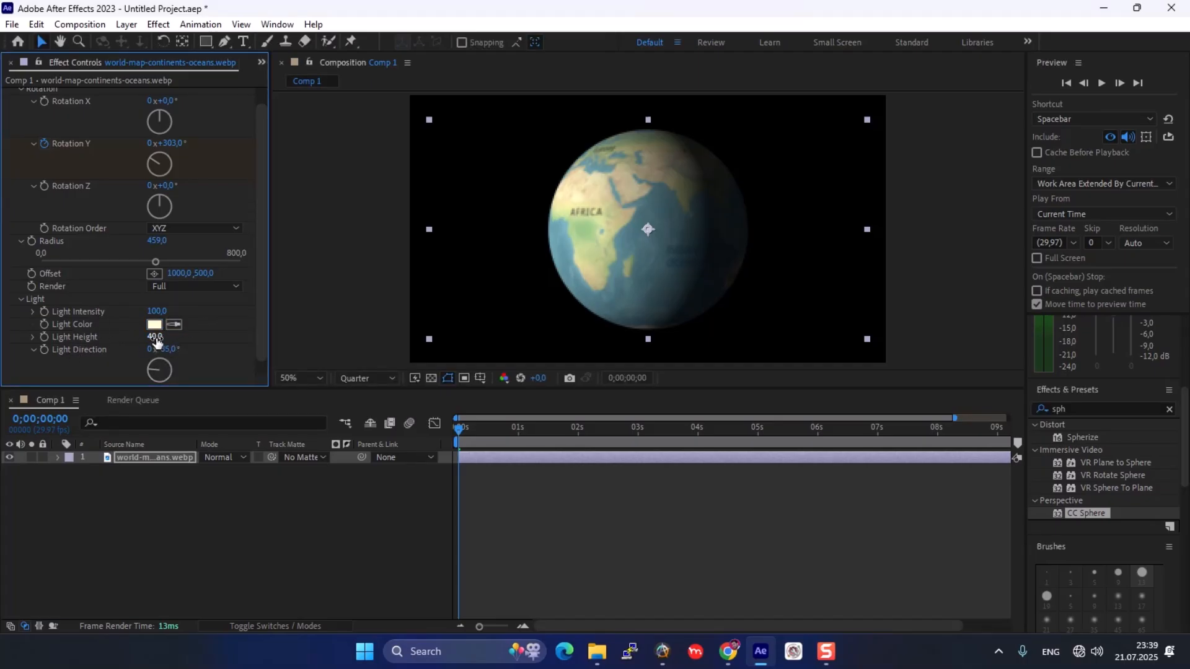
Set the sphere's Light Height to 54 and its Light Direction to -64°
drag(154, 337, 180, 342)
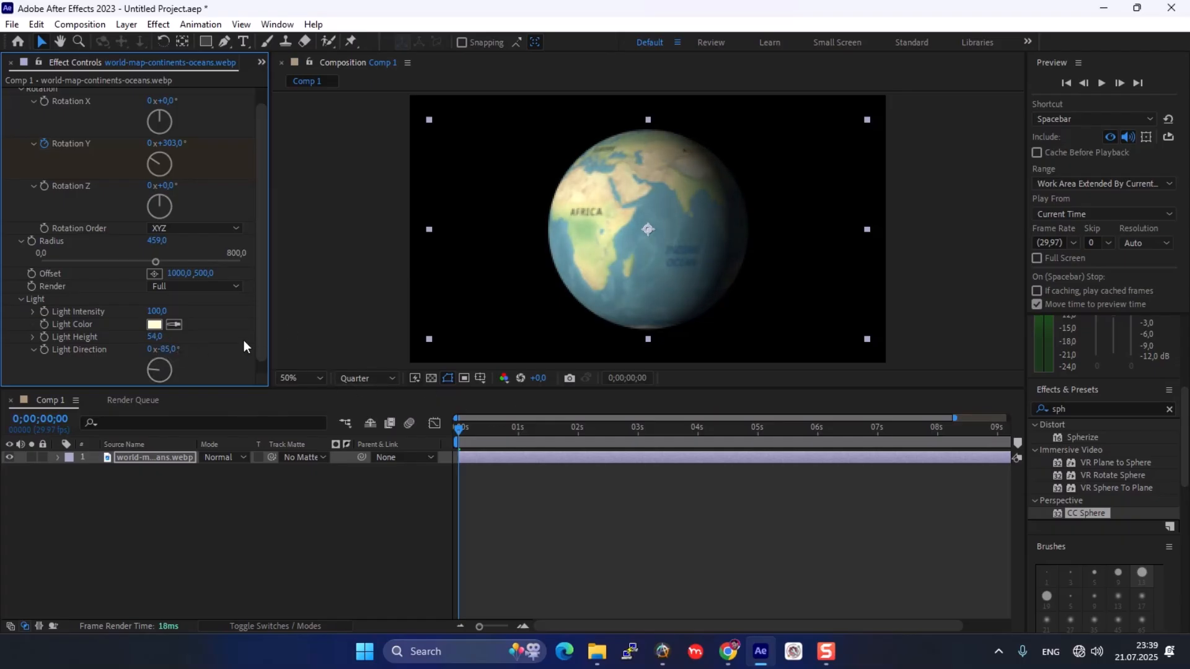
scroll(262, 316, down, 1)
mouse_move(172, 339)
mouse_down()
mouse_move(215, 335)
mouse_move(189, 337)
mouse_up()
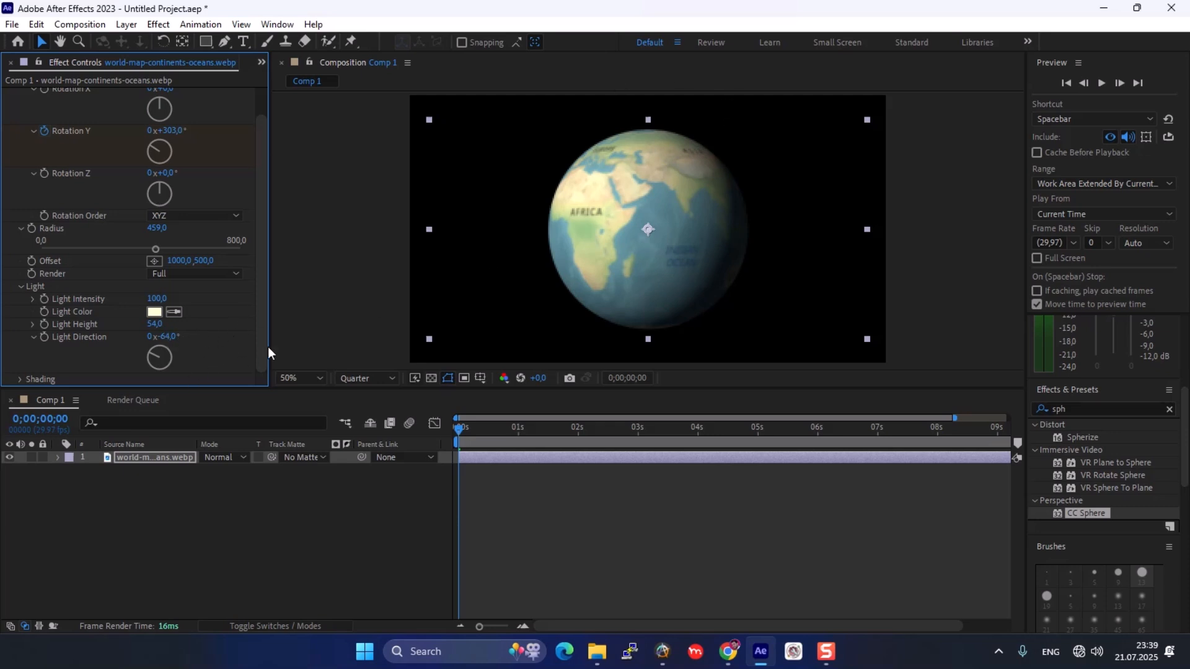
Set the globe's CC Sphere shading to Ambient 12, Diffuse 59, Specular 26 and Roughness 0.084, and scrub the animation back to its start
click(28, 378)
scroll(134, 303, down, 3)
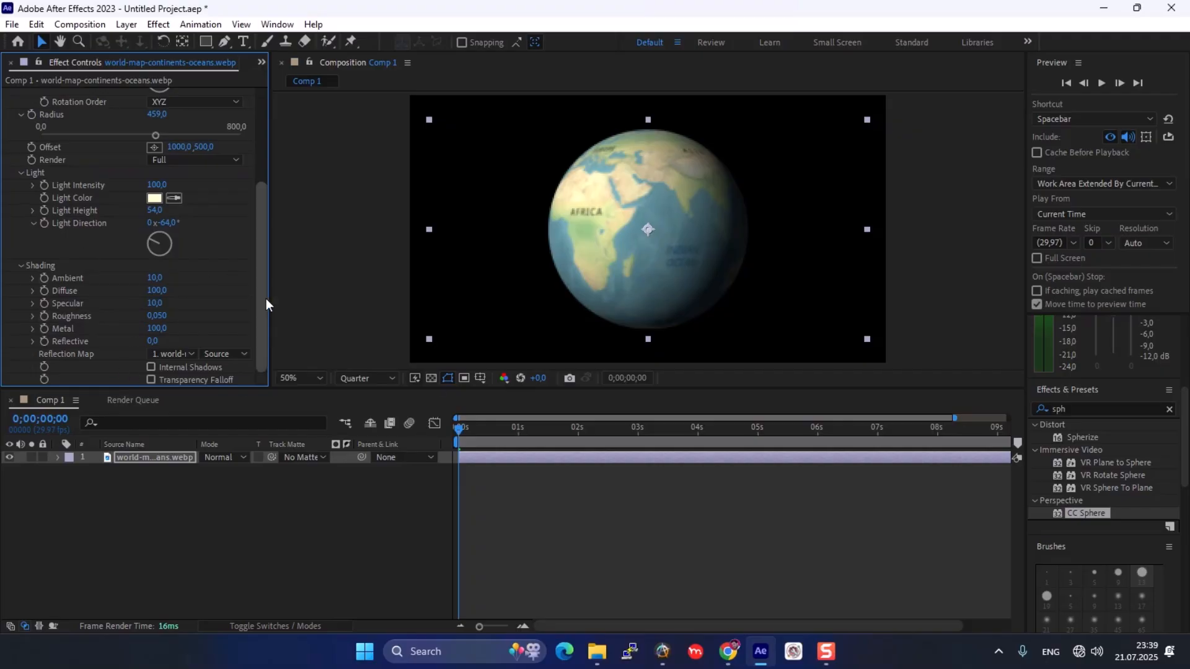
mouse_move(155, 278)
mouse_down()
mouse_move(176, 282)
mouse_move(160, 287)
mouse_move(183, 307)
mouse_move(162, 318)
mouse_up()
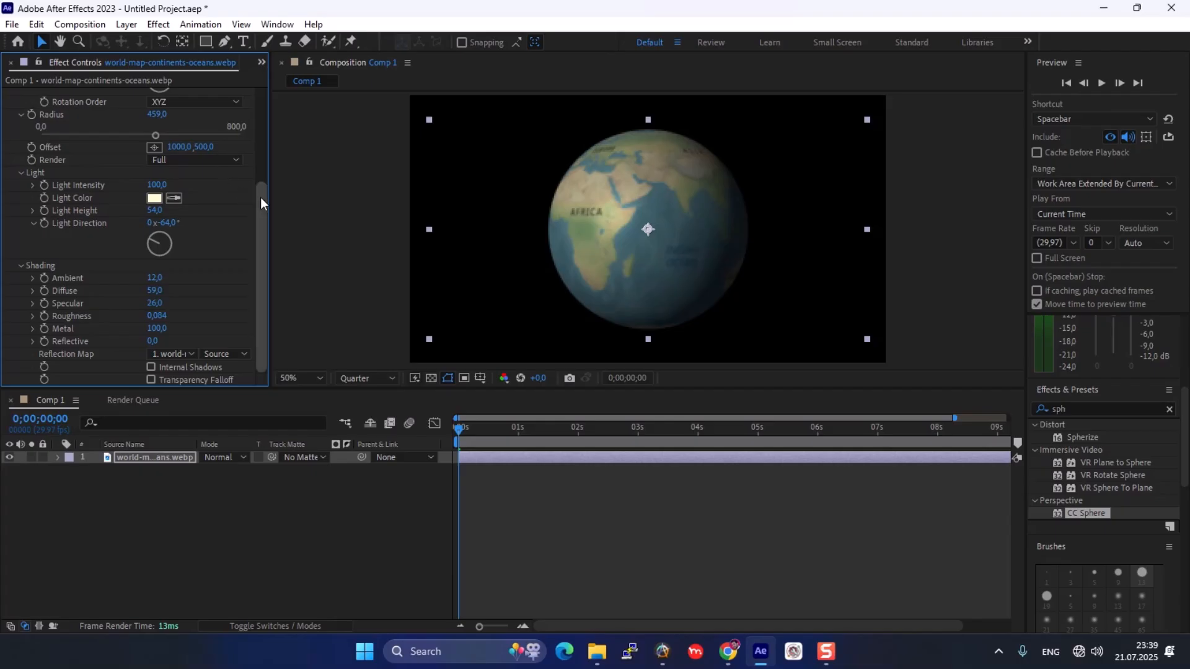
drag(260, 197, 273, 88)
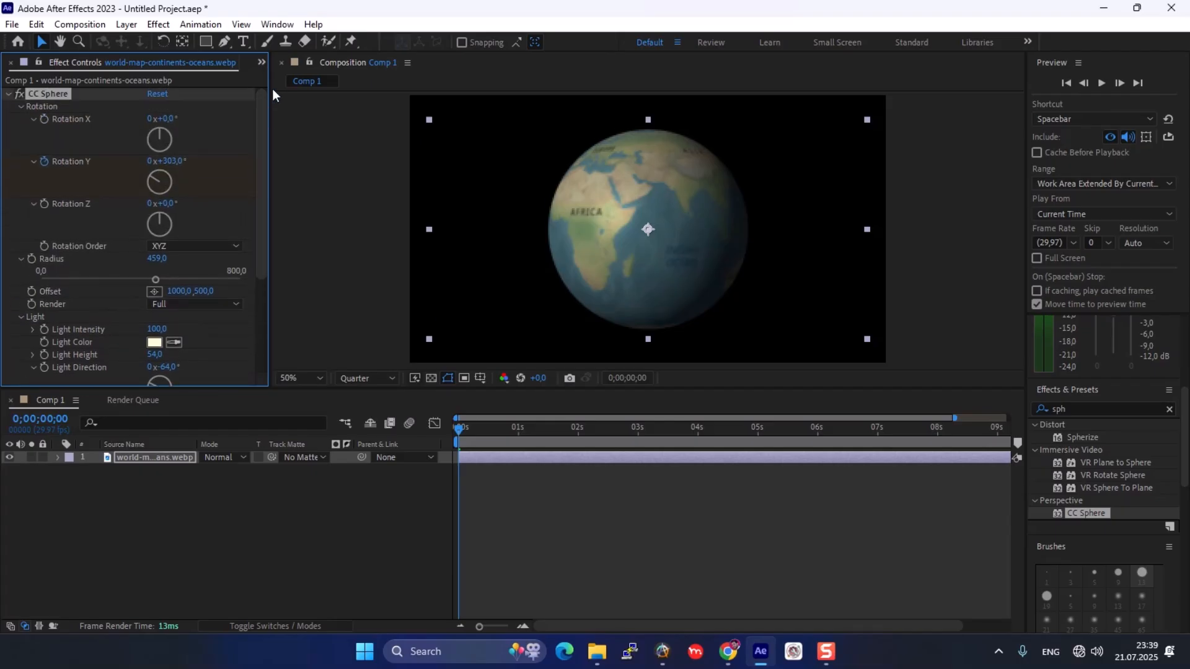
click(471, 429)
drag(465, 434, 433, 440)
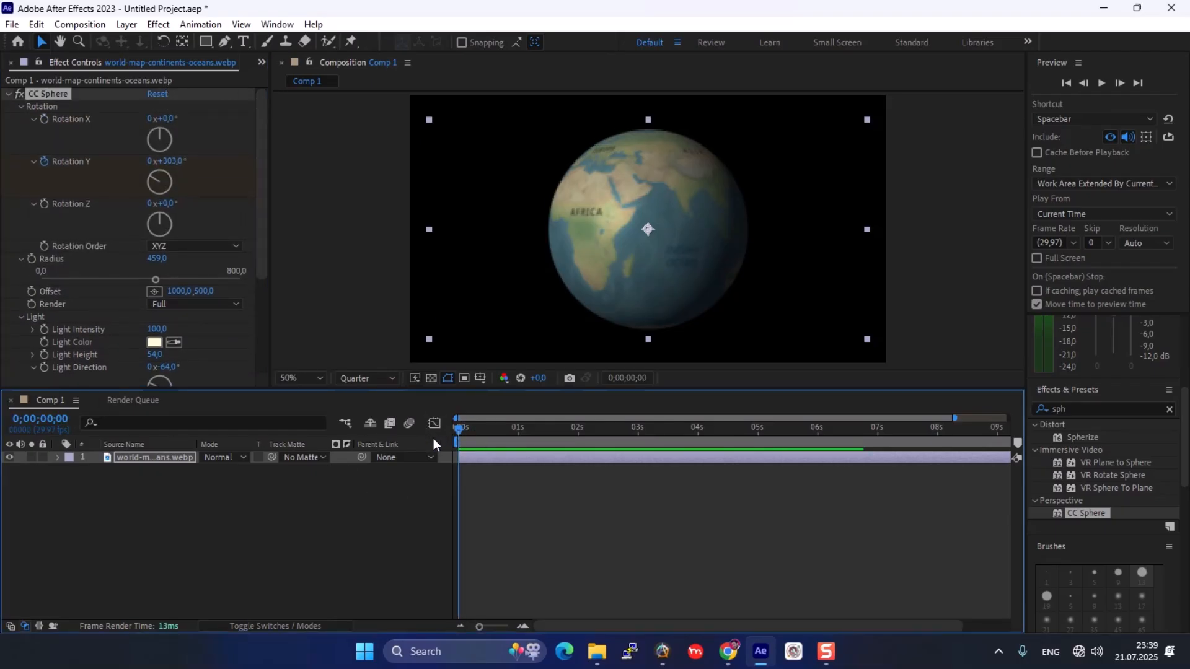
Draw a rectangle shape about 1298 by 806 covering the whole composition and place its layer beneath the globe layer
click(106, 508)
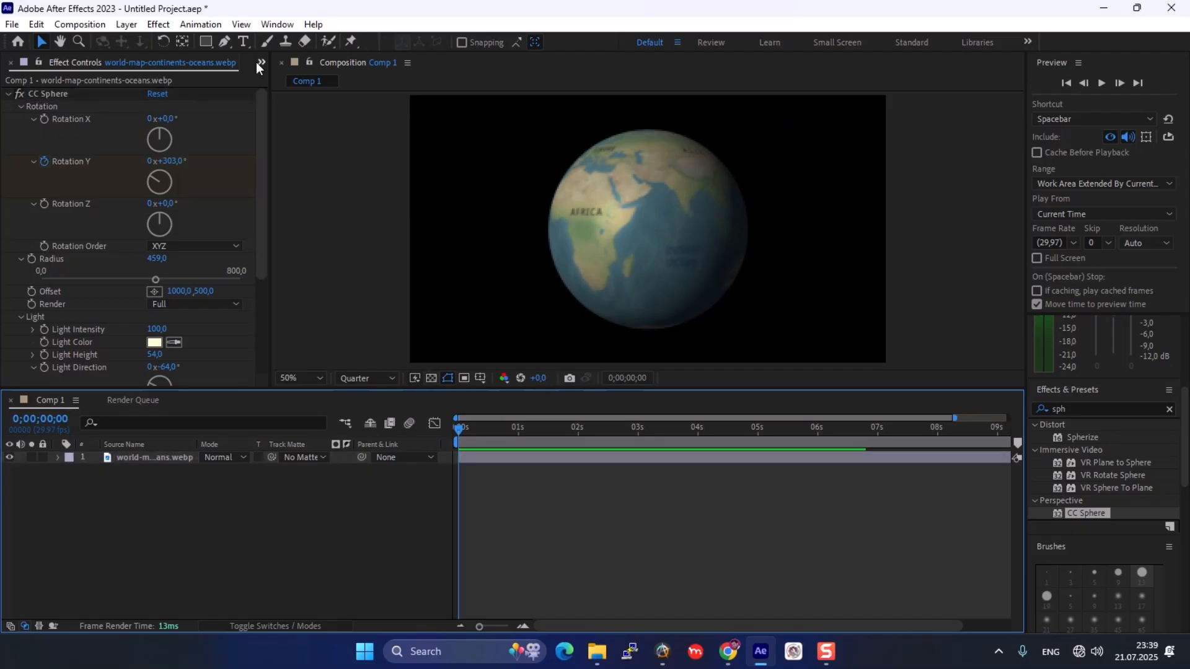
click(206, 41)
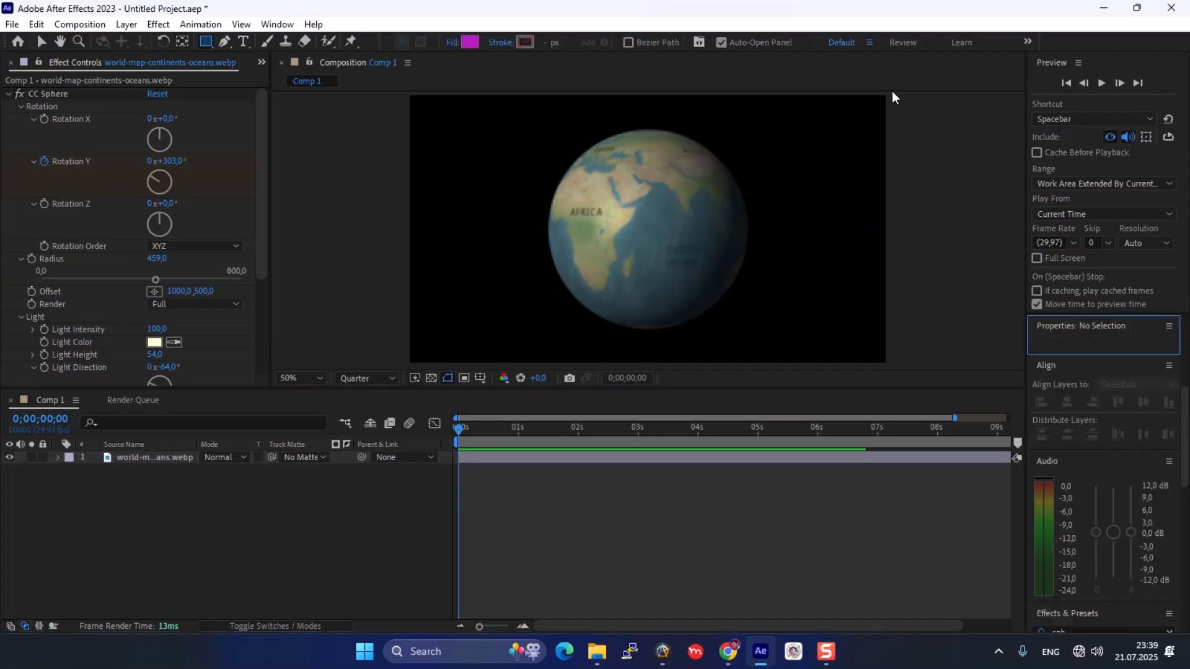
drag(890, 94, 743, 219)
drag(393, 400, 407, 393)
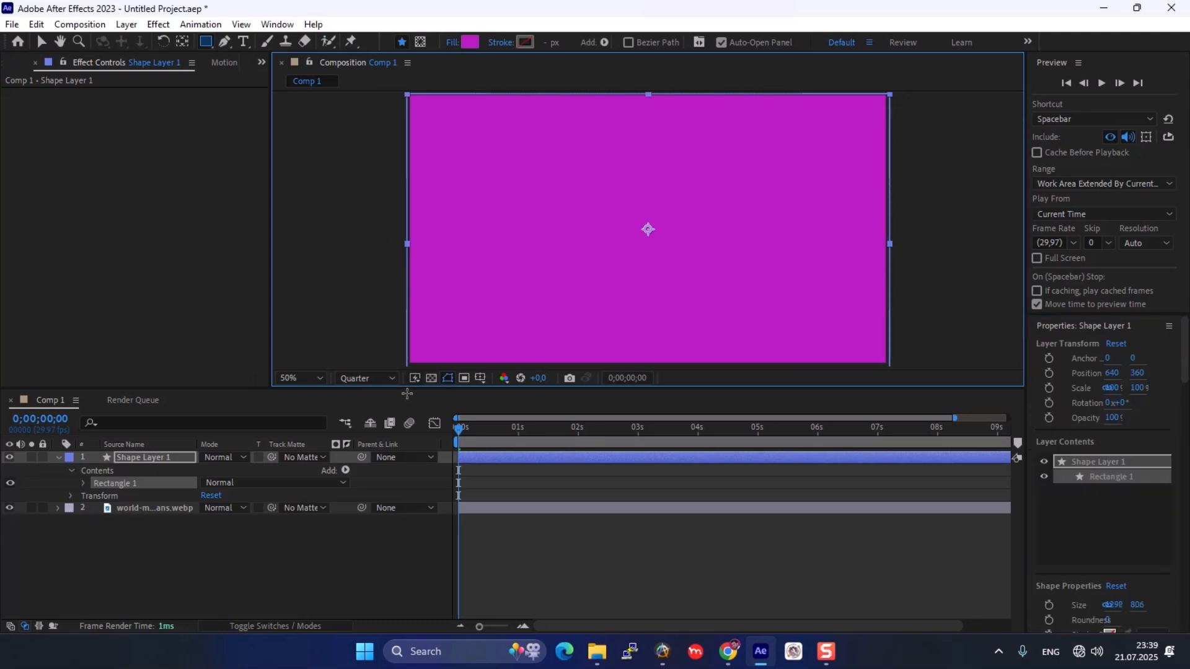
drag(156, 458, 151, 524)
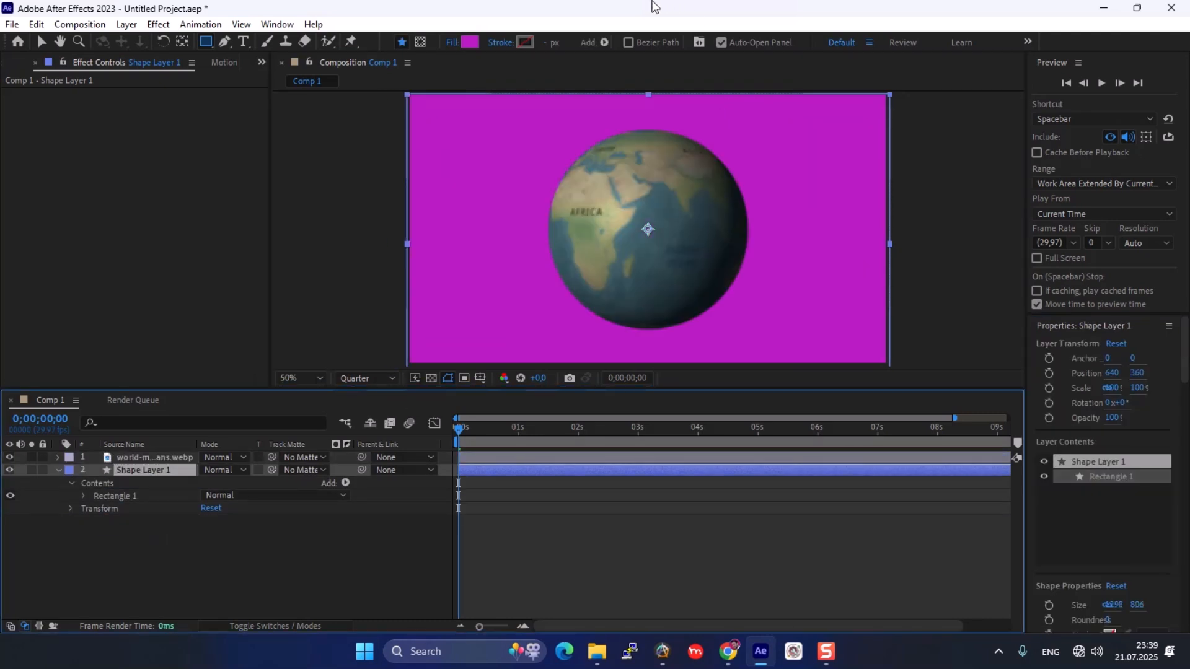
Change the fill colour of the background rectangle to white
click(470, 42)
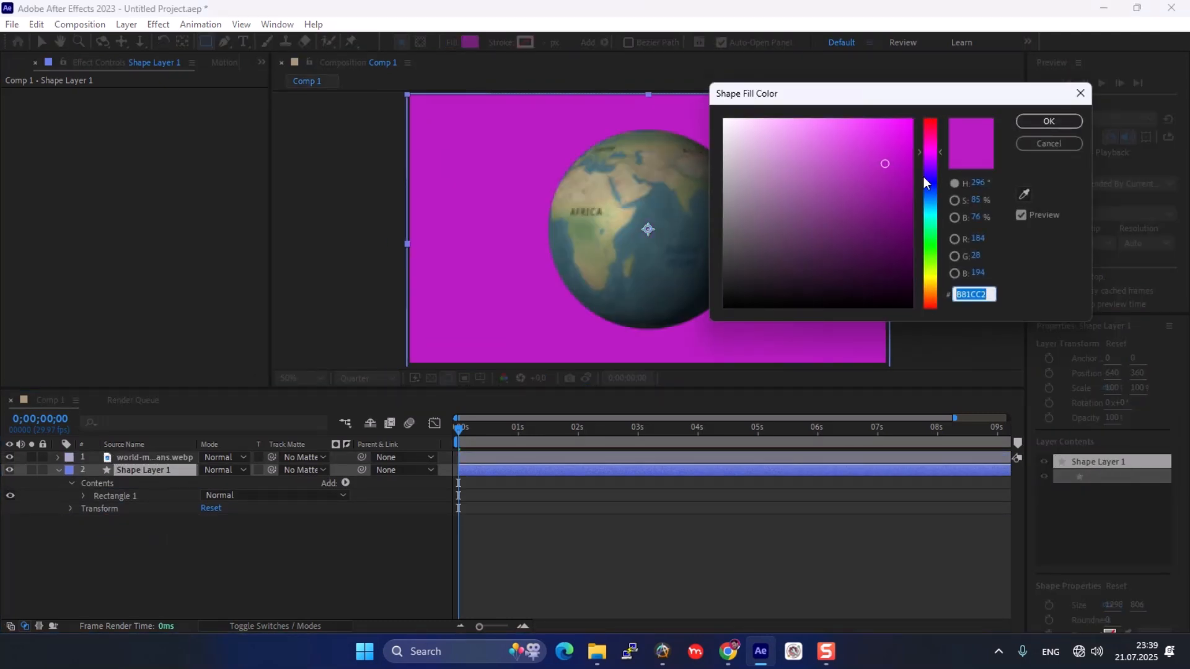
click(932, 197)
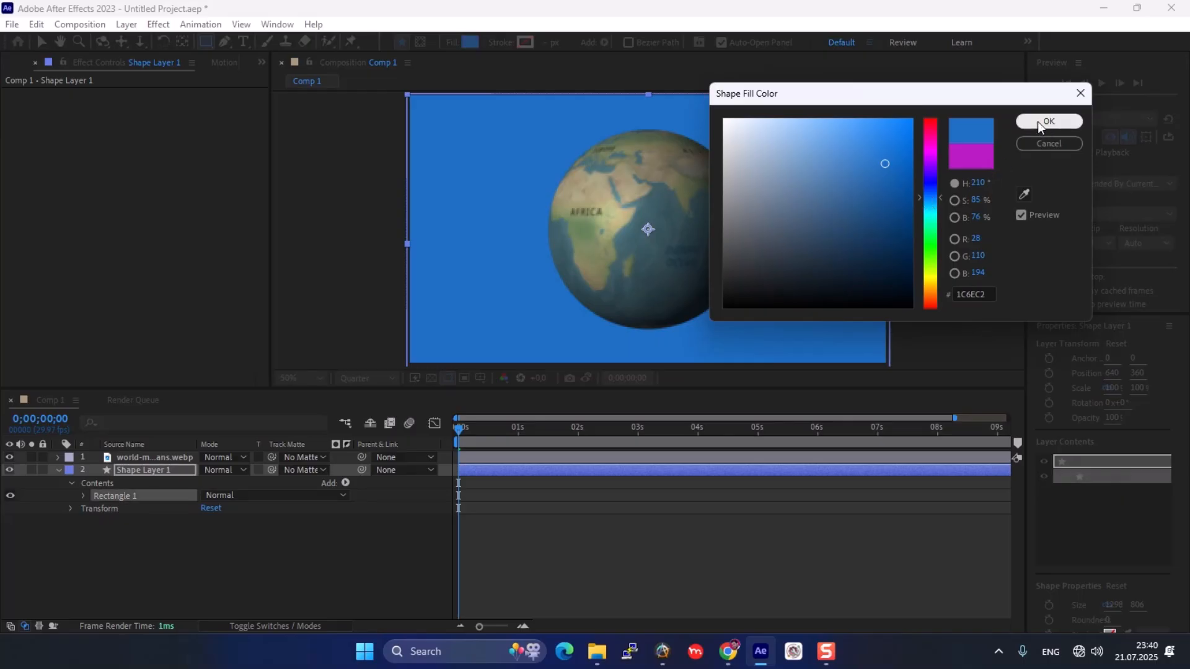
mouse_move(752, 132)
mouse_down()
mouse_move(733, 132)
mouse_move(730, 273)
mouse_move(733, 132)
mouse_move(743, 149)
mouse_move(723, 119)
mouse_up()
click(1054, 122)
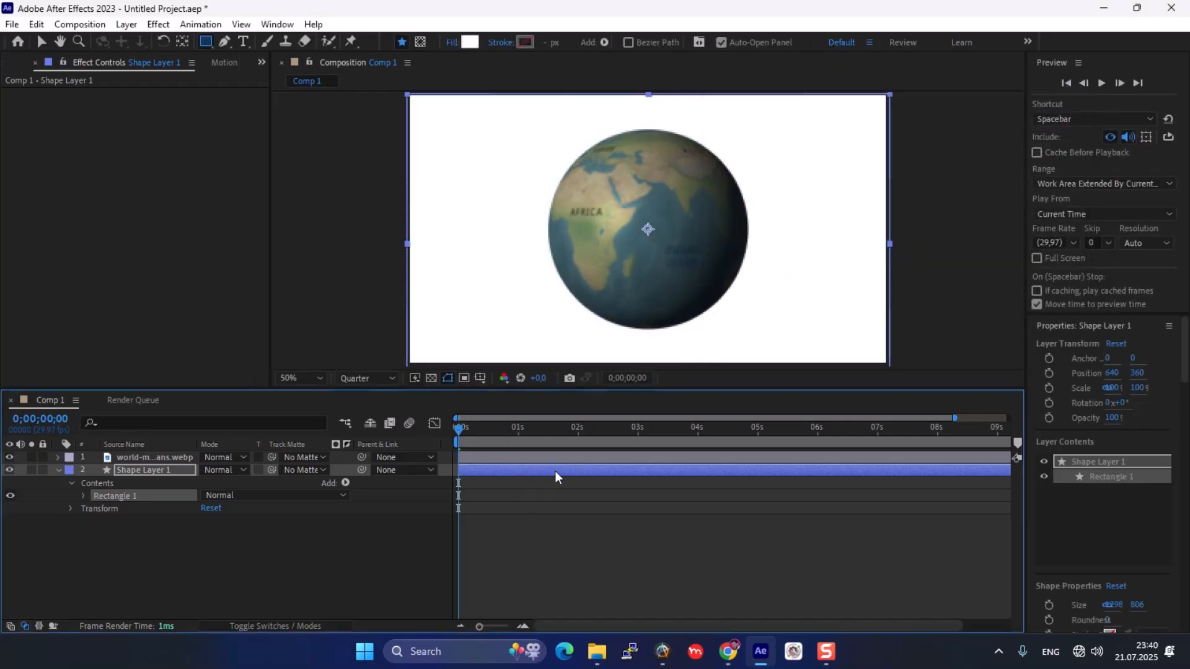
Set the composition preview resolution to Full and scrub through the globe's rotation, ending at the first frame
click(356, 385)
click(370, 414)
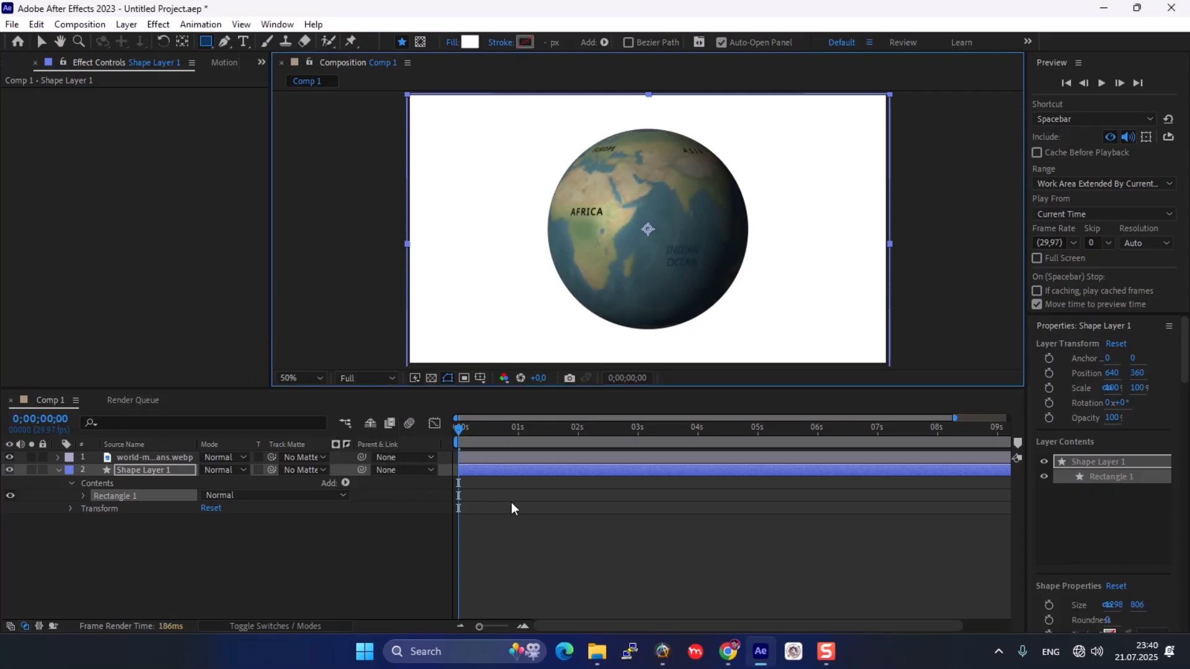
drag(571, 427, 444, 437)
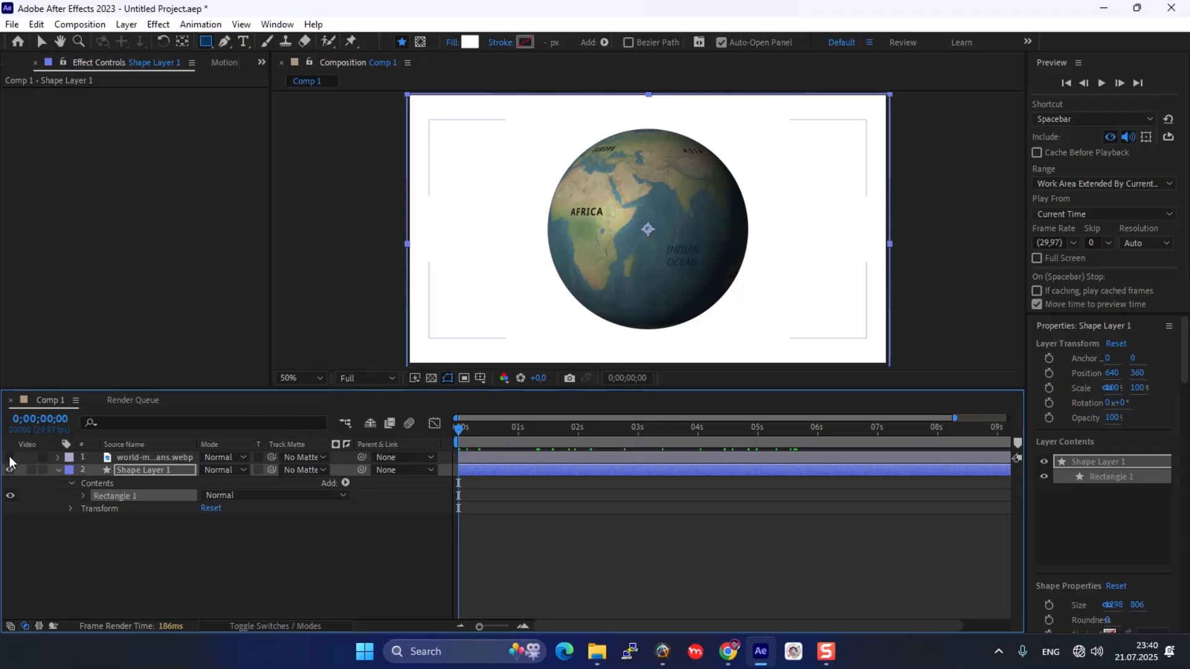
Hide the world map layer while keeping the white background shape layer visible
drag(9, 456, 10, 470)
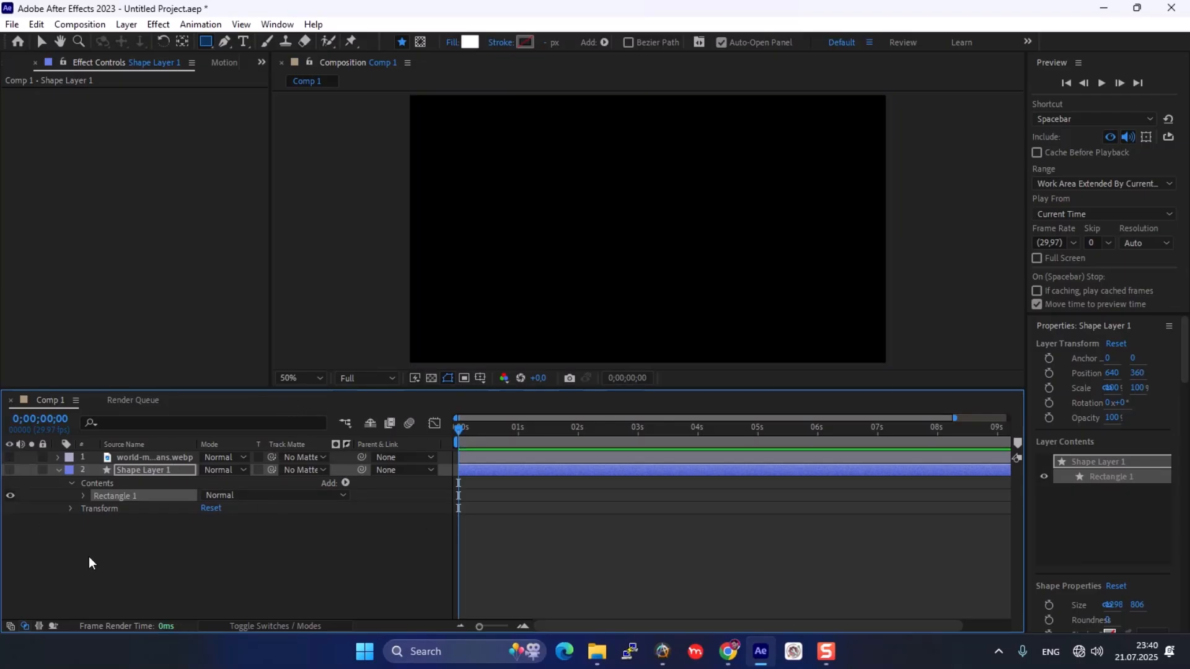
click(13, 472)
click(177, 599)
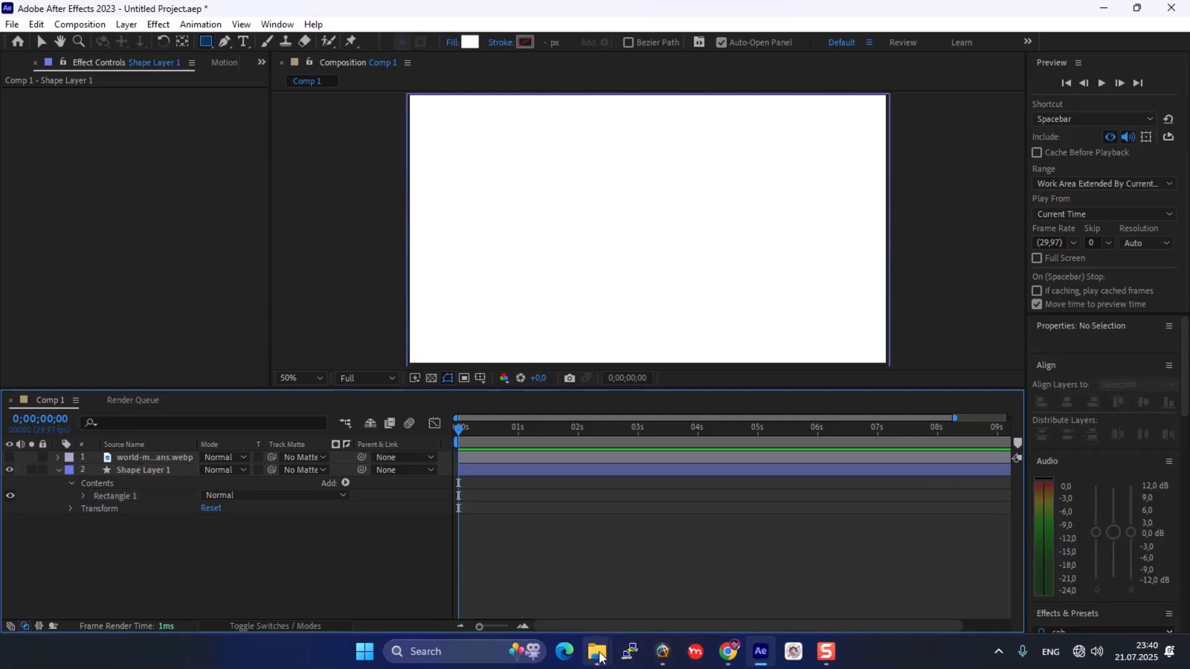
Switch to Chrome and search Google Images for "ball", reloading the page if it does not load
click(728, 651)
triple_click(333, 127)
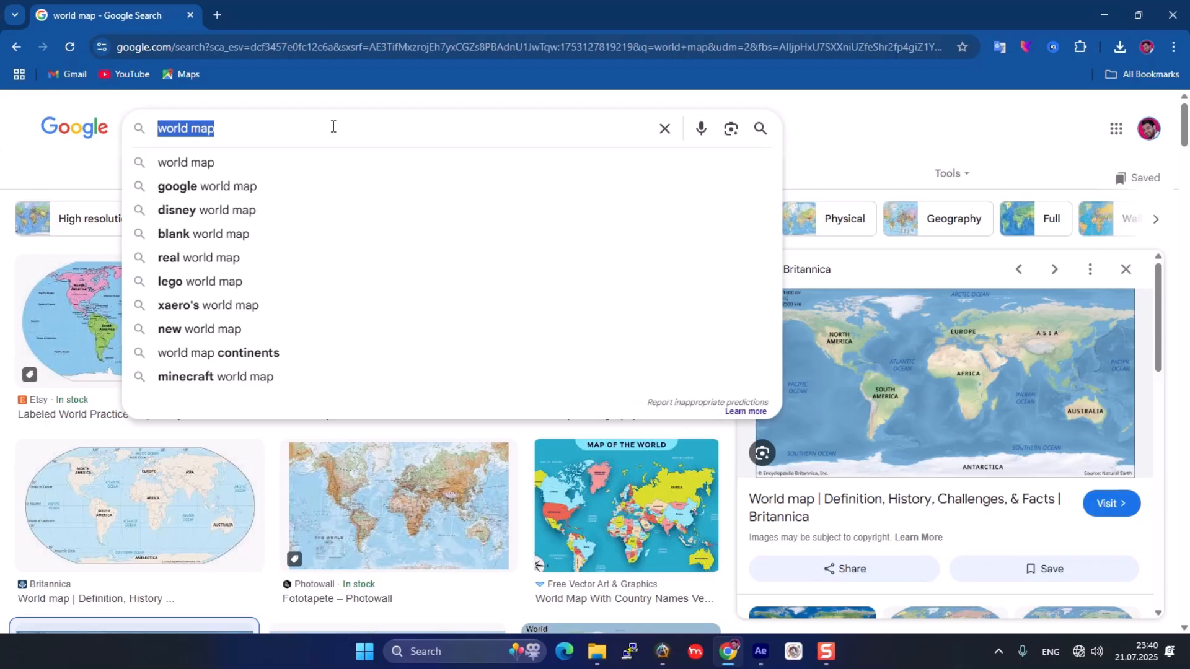
text(bal)
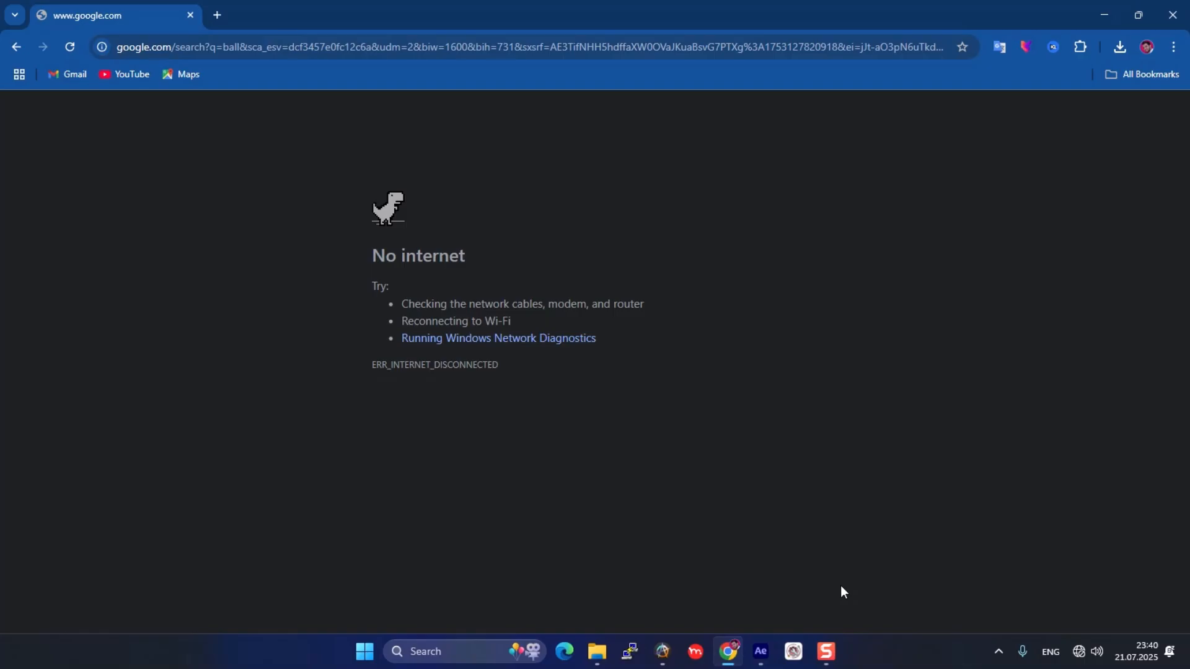
click(425, 47)
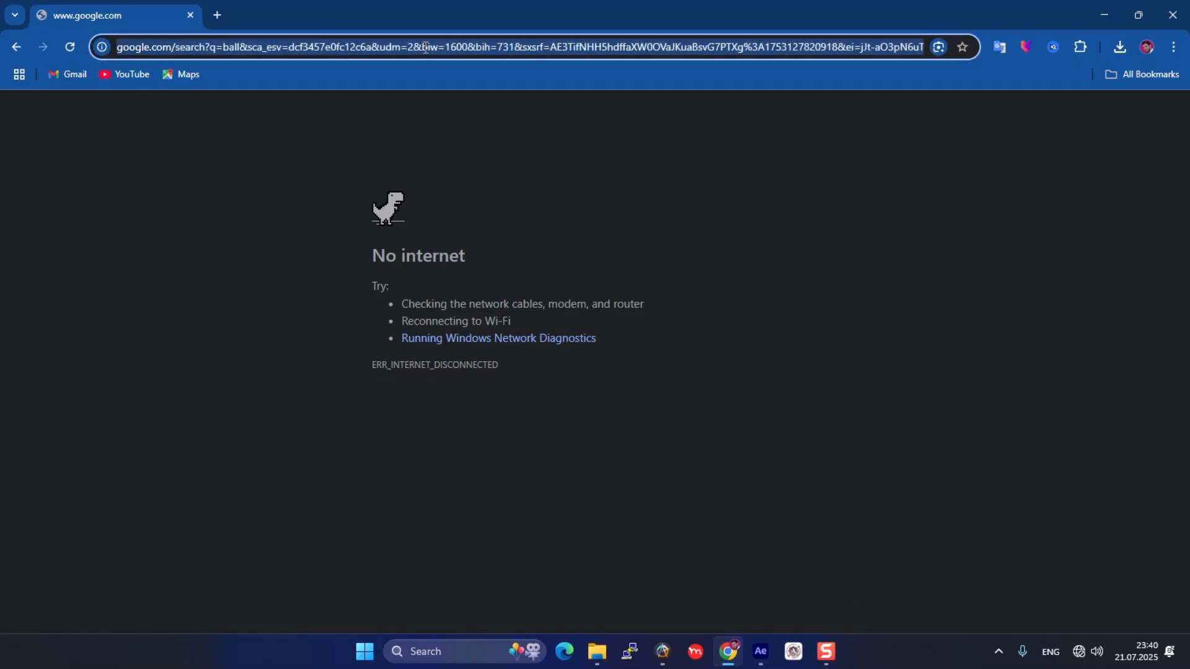
key(Return)
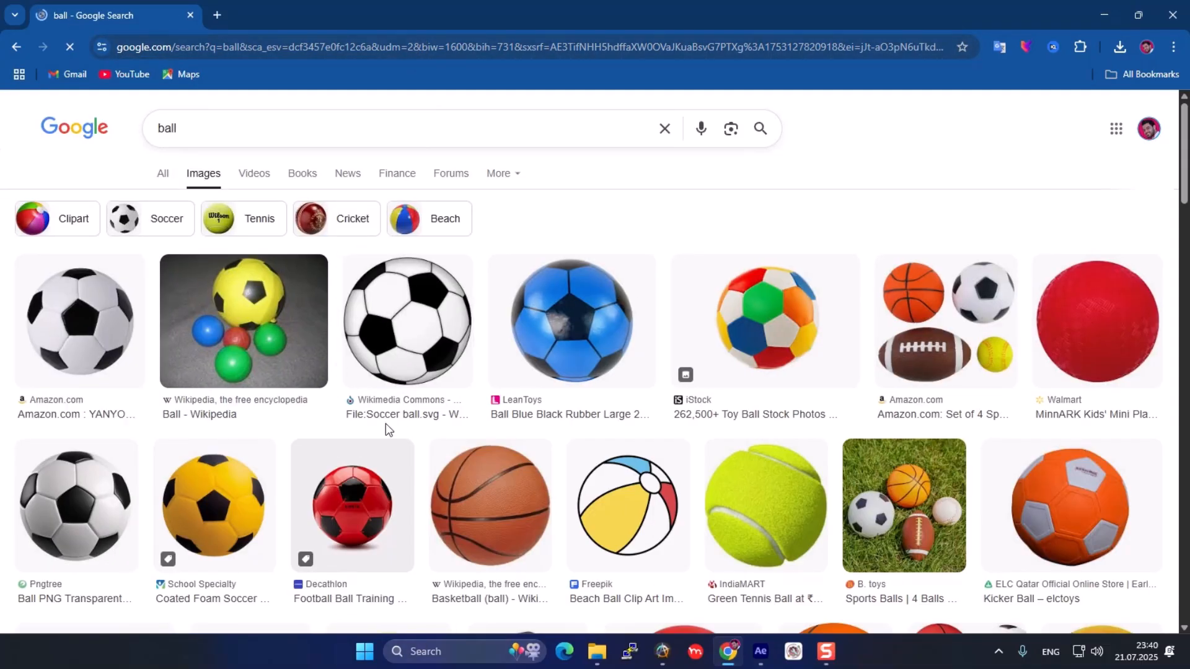
Refine the image search to "ball texture" and look through the results for a suitable flat pattern
click(228, 124)
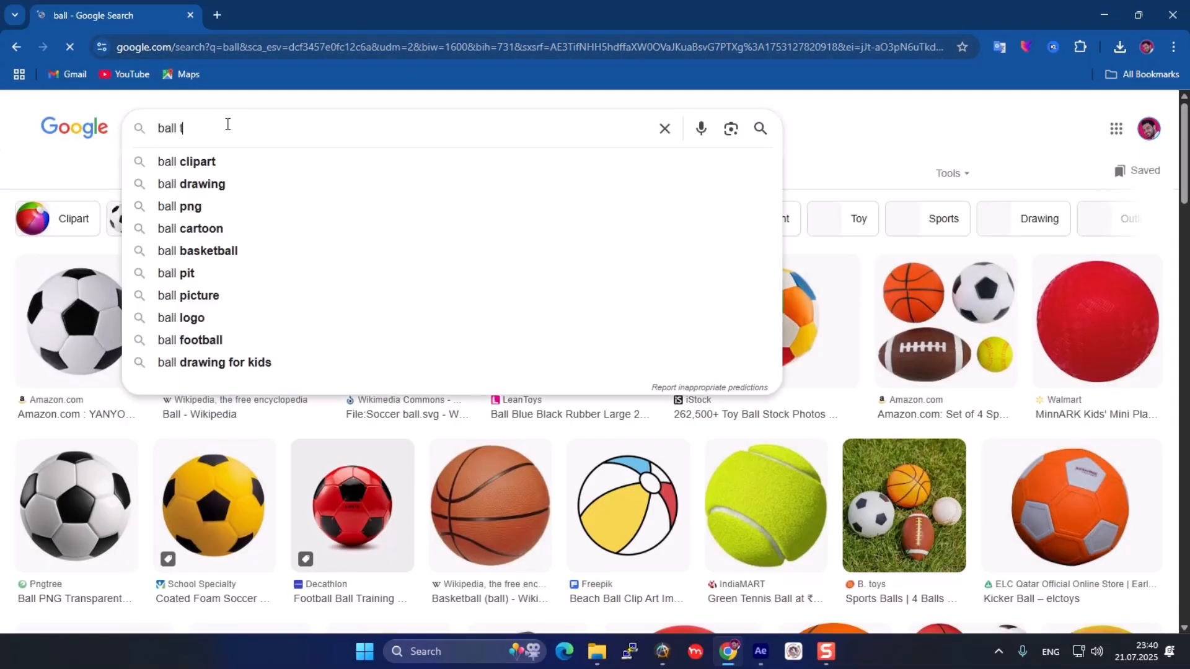
text(tex)
click(206, 165)
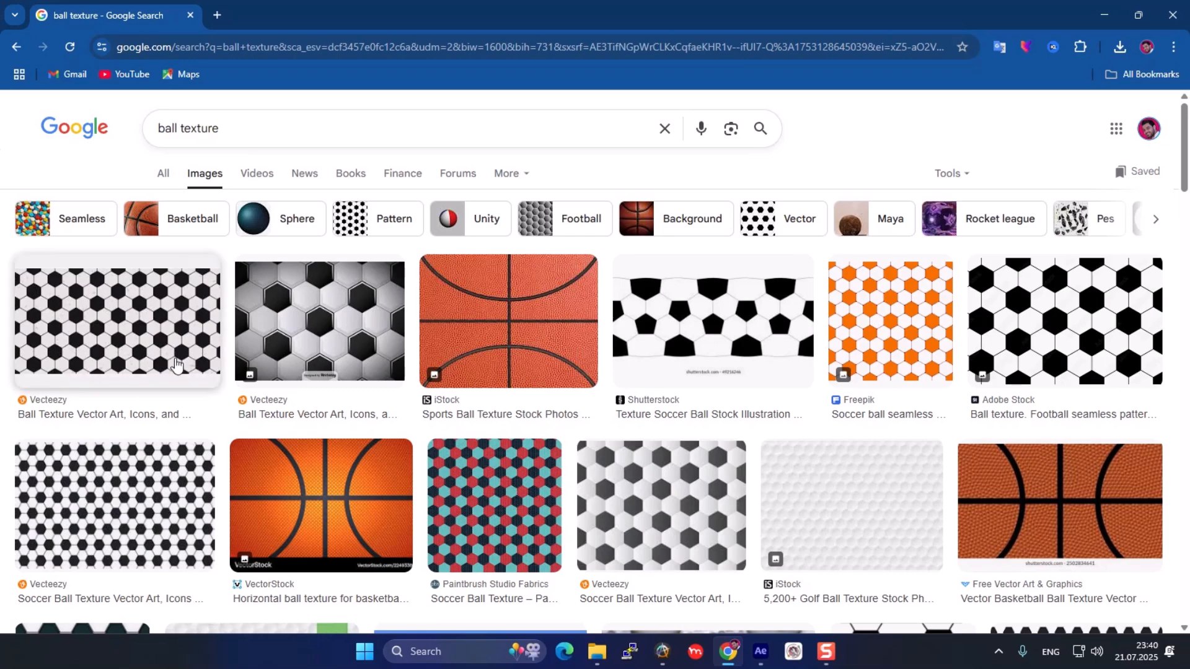
scroll(312, 368, down, 9)
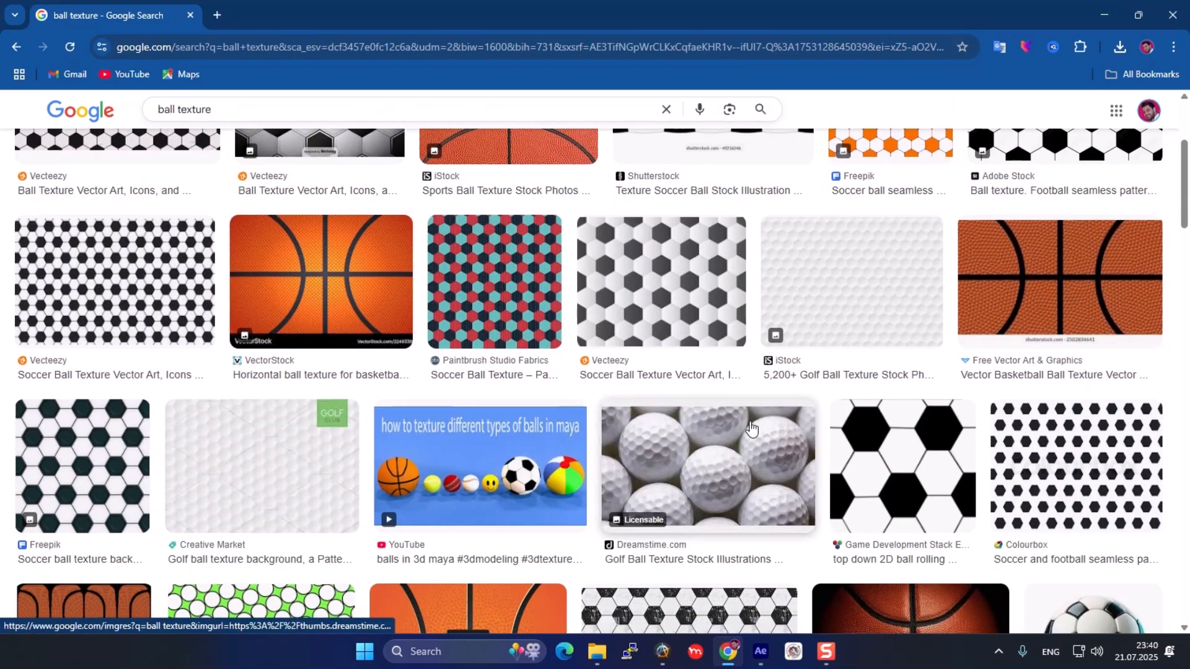
scroll(752, 433, up, 7)
scroll(752, 434, up, 3)
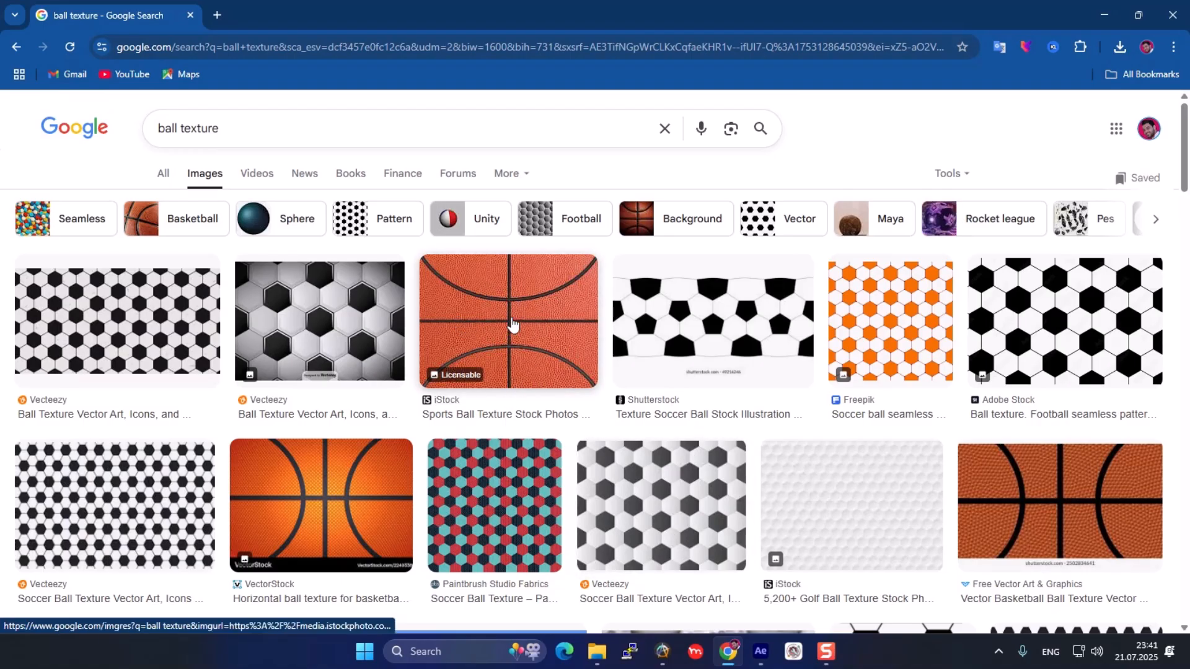
Save the black-and-white football texture image from Vecteezy as a JPEG in the "5-cc sphere" folder
click(139, 329)
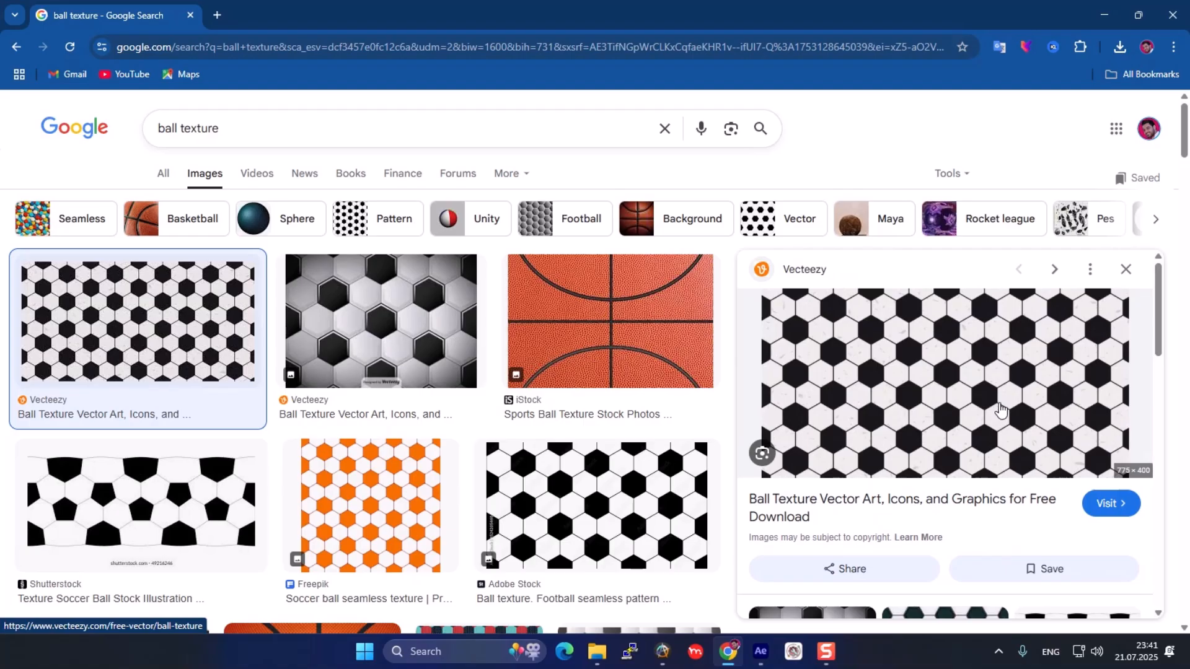
right_click(885, 397)
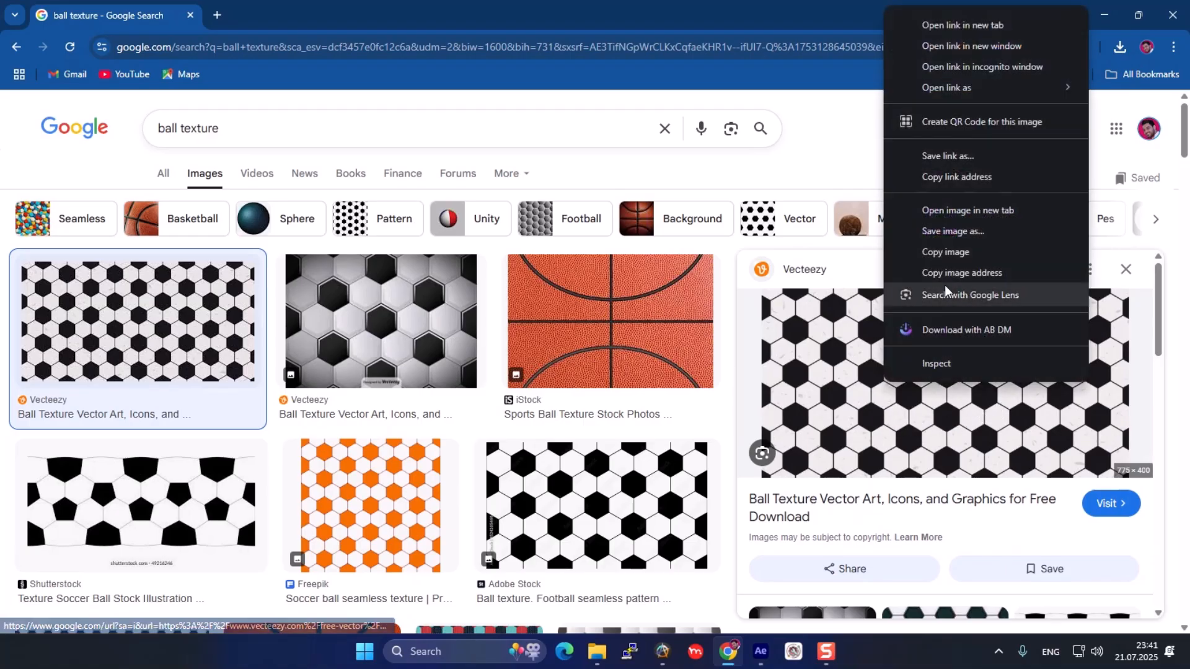
click(944, 233)
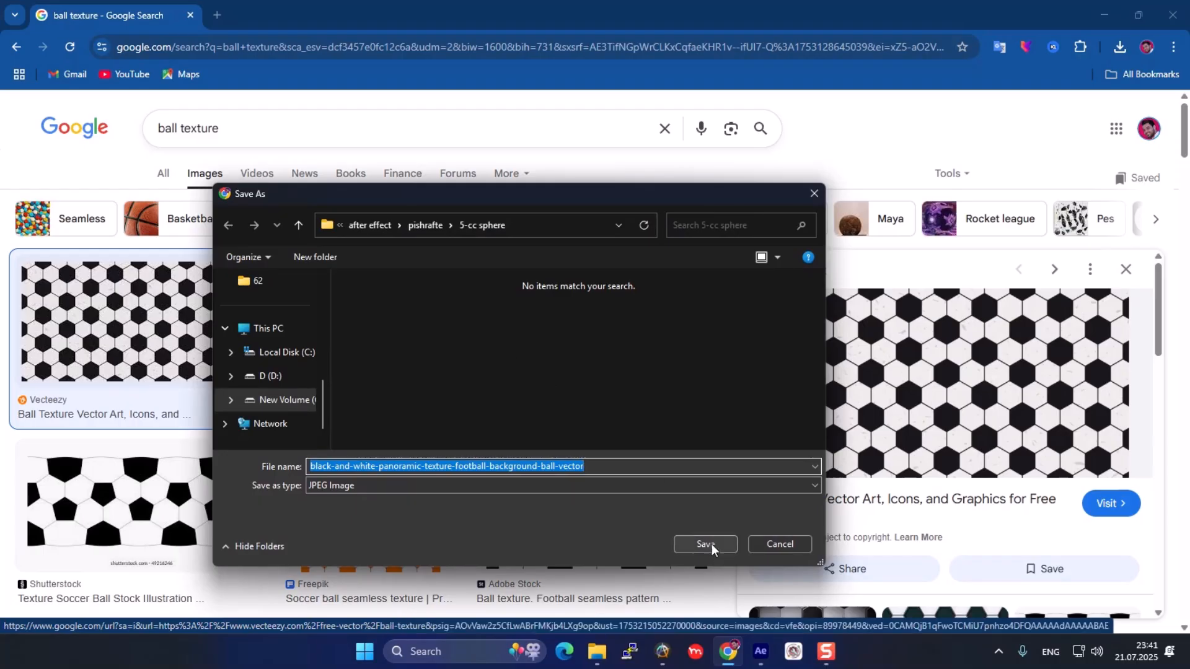
click(706, 544)
Import the football texture from the "5-cc sphere" folder into the After Effects composition as the top layer
mouse_move(601, 643)
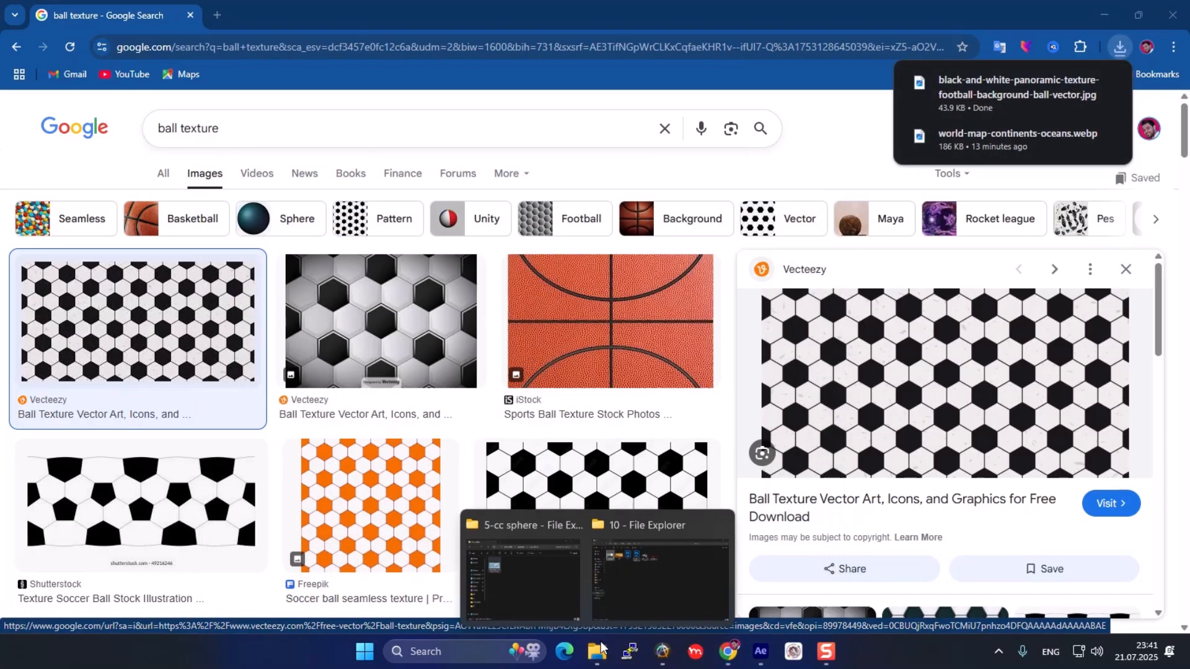
click(557, 589)
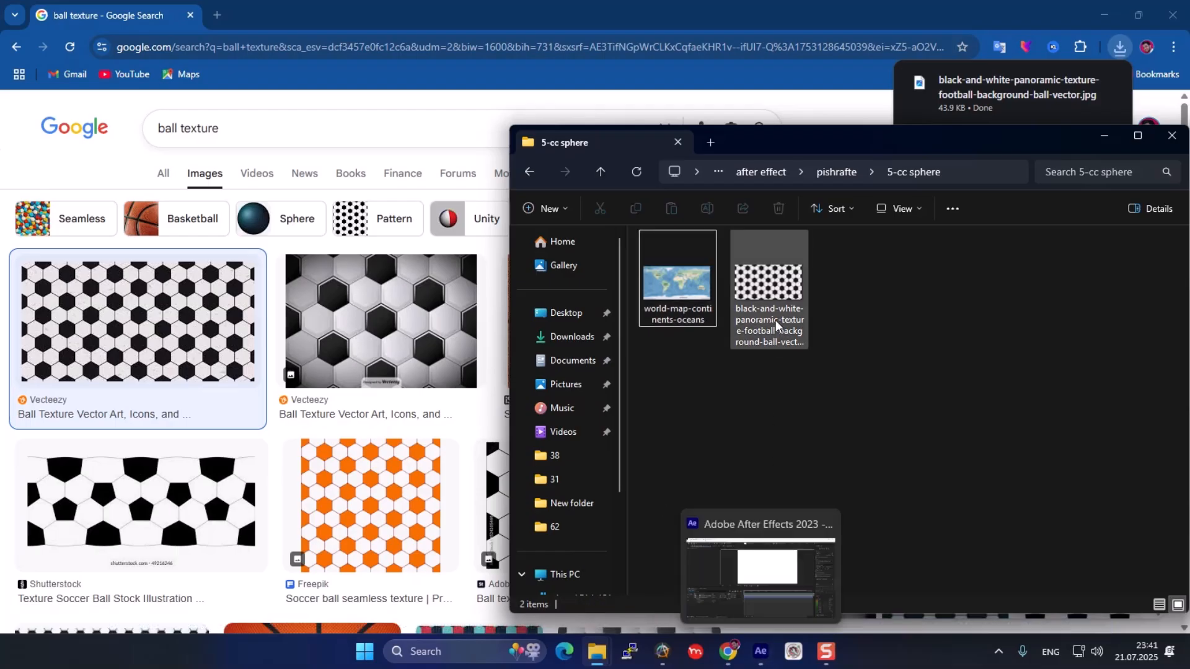
click(760, 651)
mouse_move(597, 651)
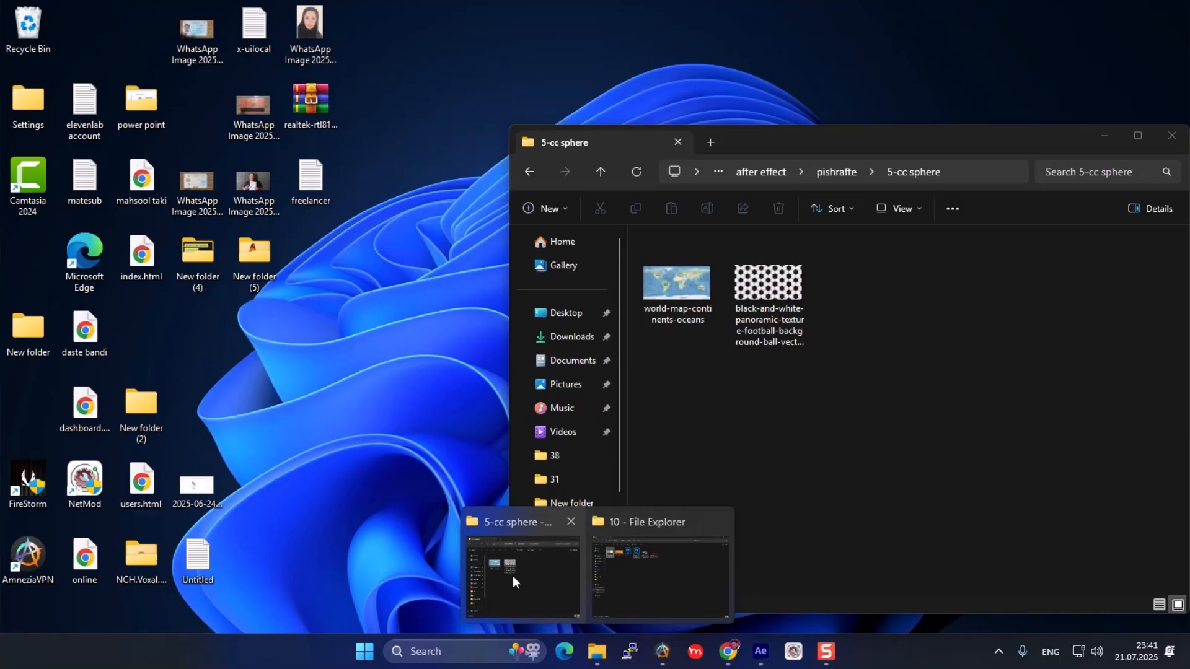
click(517, 575)
drag(768, 289, 247, 553)
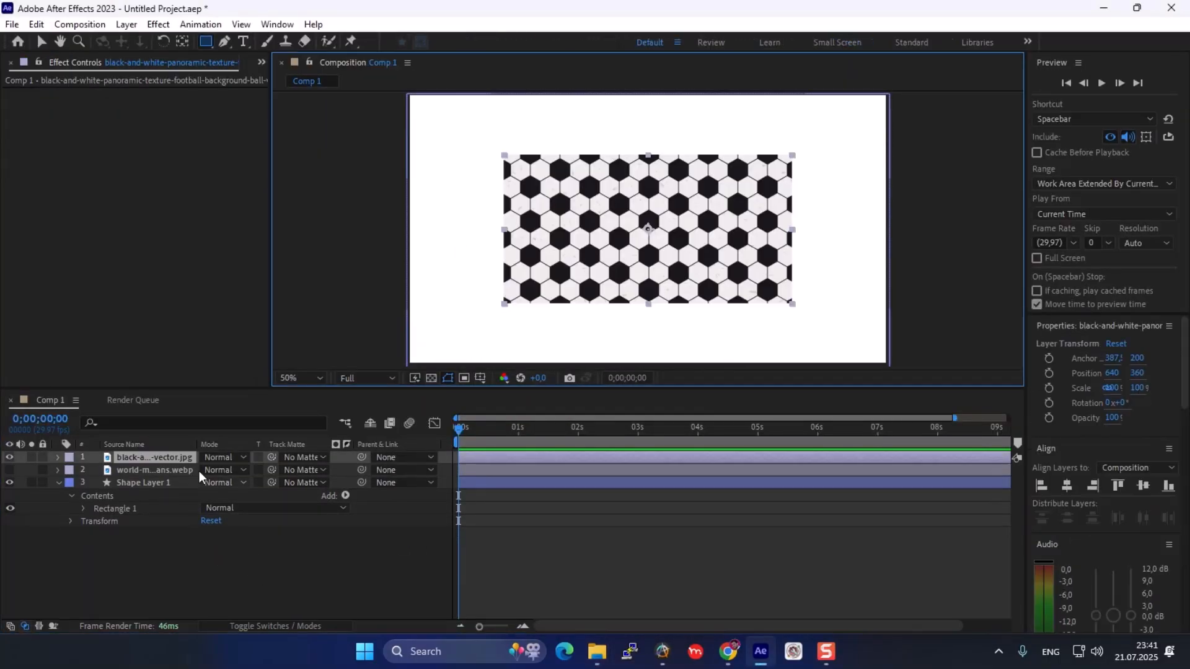
Apply the CC Sphere effect to the football texture layer and expand its Radius setting
click(1144, 489)
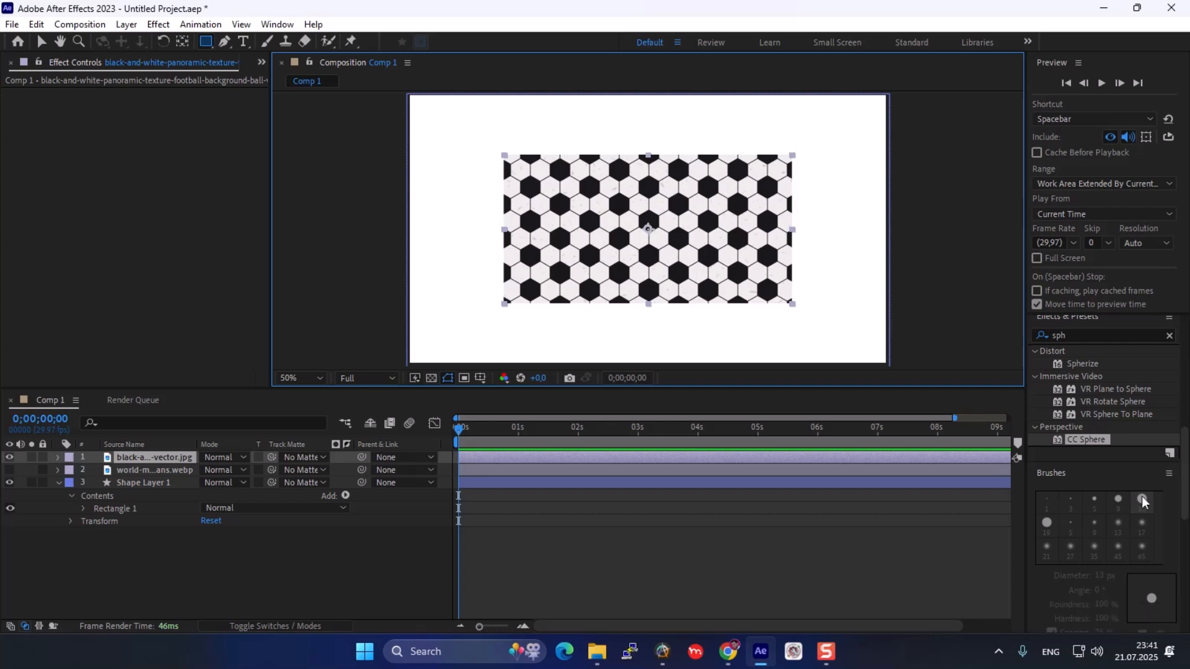
drag(1087, 445, 635, 261)
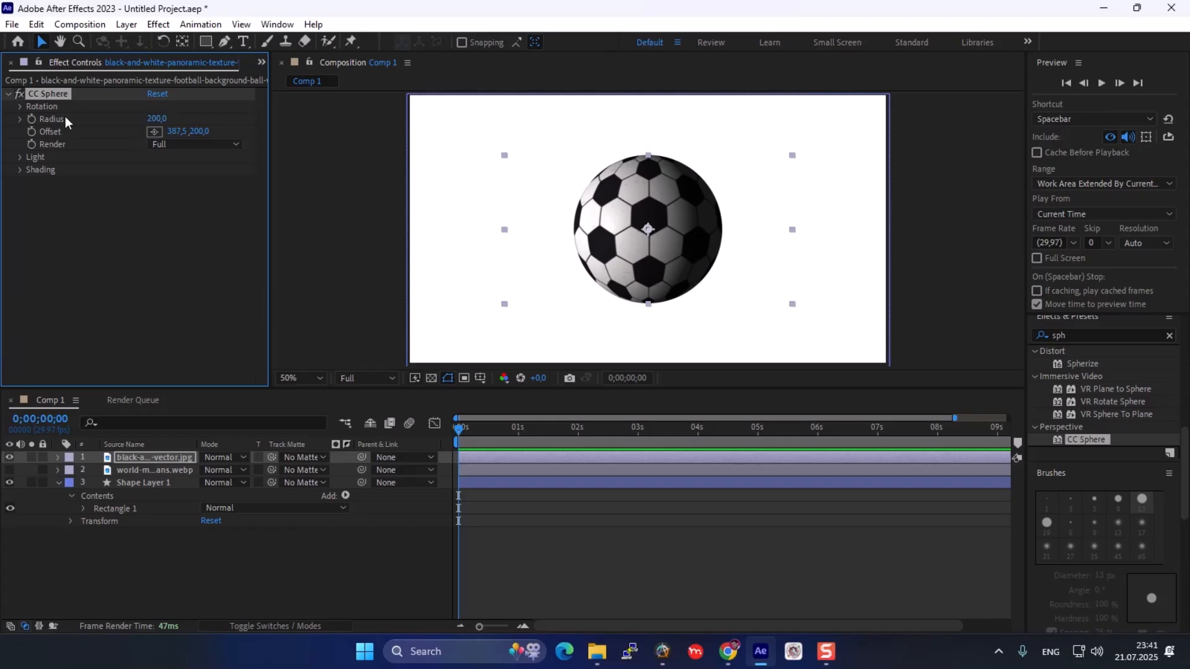
click(21, 119)
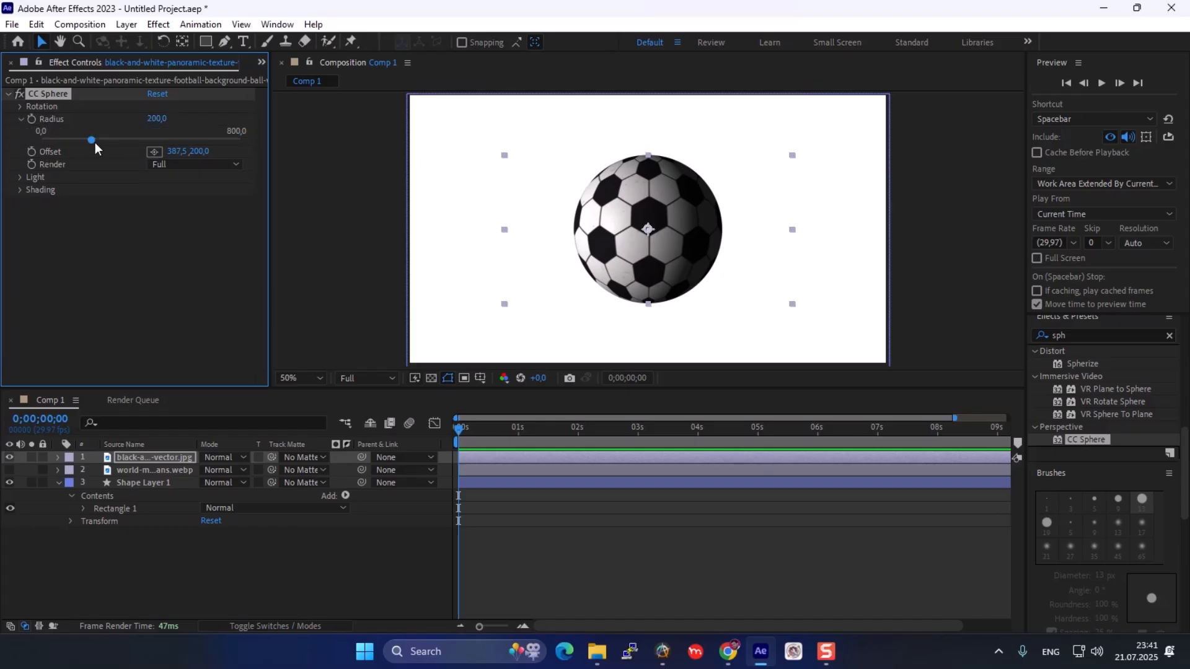
Set the football sphere's rotation to X 172°, Y 3x+113° and Z 1x+174°
click(19, 106)
drag(171, 119, 345, 170)
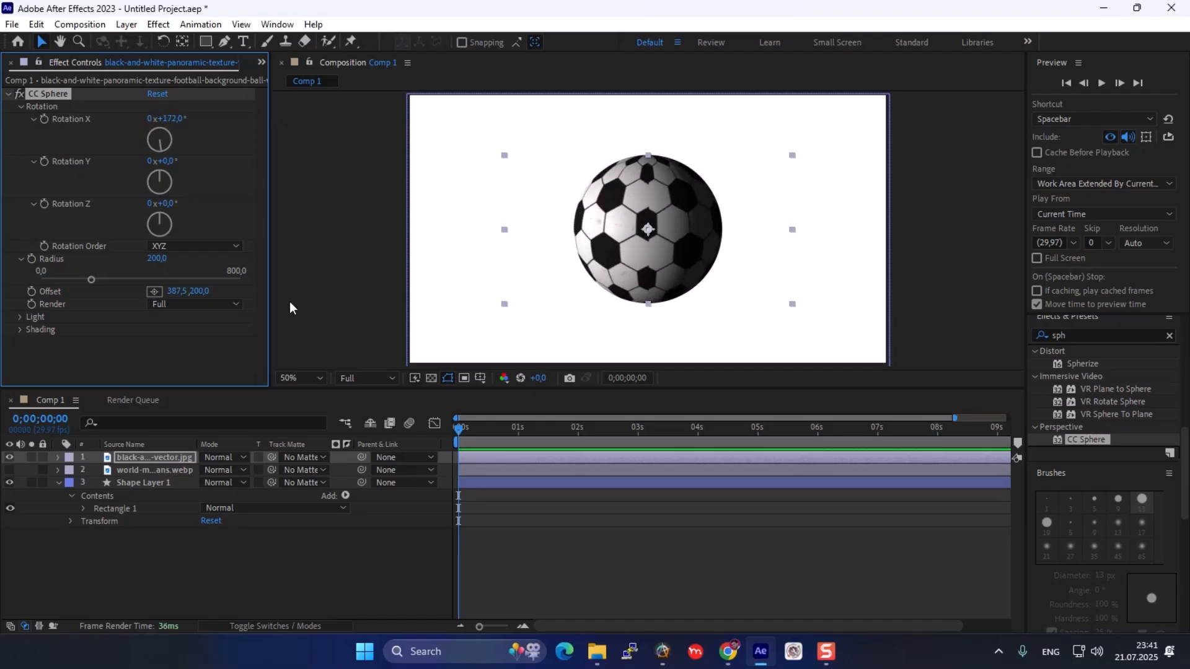
drag(166, 163, 686, 250)
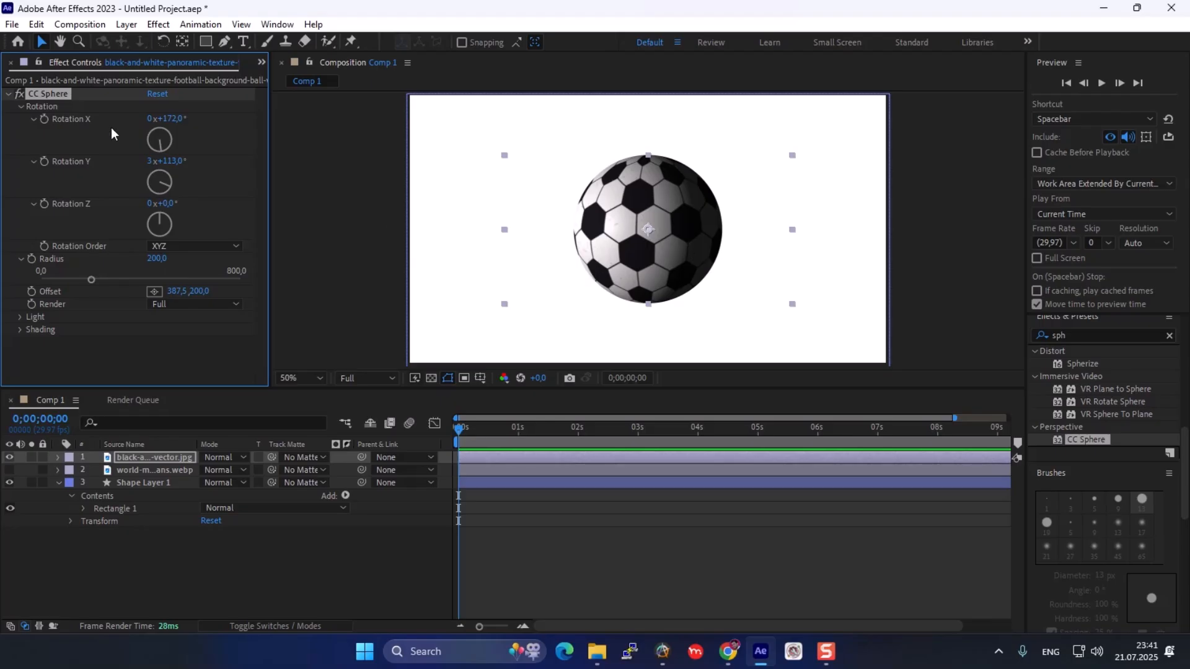
drag(167, 203, 434, 208)
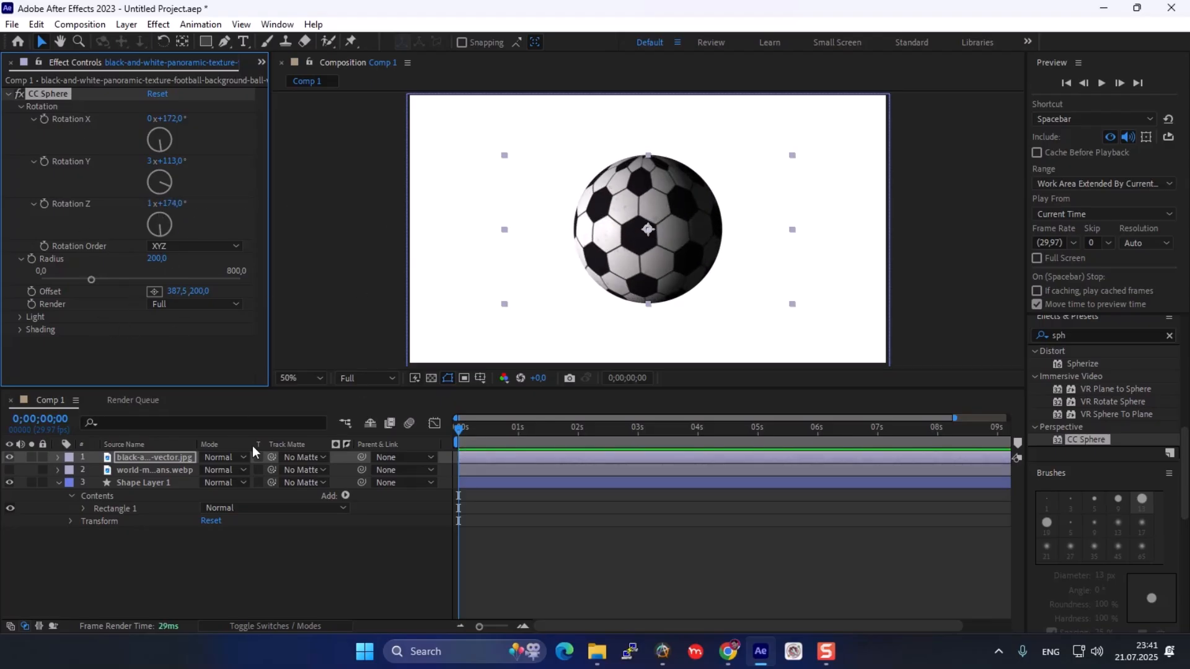
Set the football sphere's Light Intensity to 288
click(20, 318)
scroll(137, 341, down, 1)
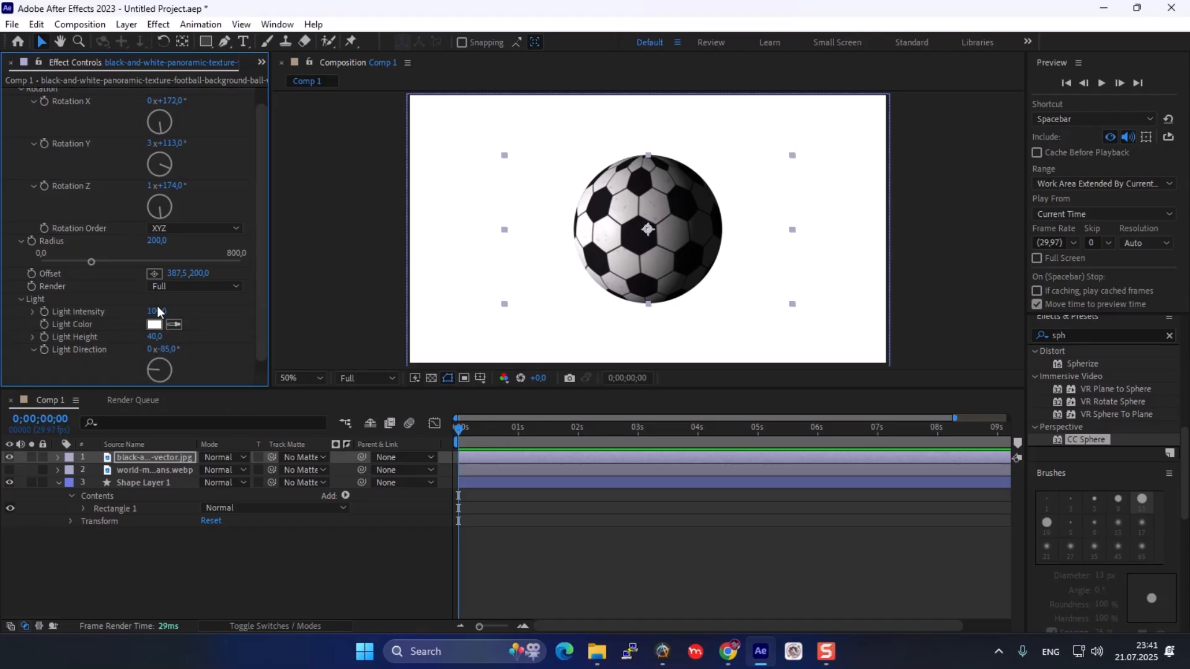
mouse_move(158, 310)
mouse_down()
mouse_move(194, 318)
mouse_move(192, 344)
mouse_move(172, 351)
mouse_move(155, 317)
mouse_move(132, 310)
mouse_move(264, 310)
mouse_up()
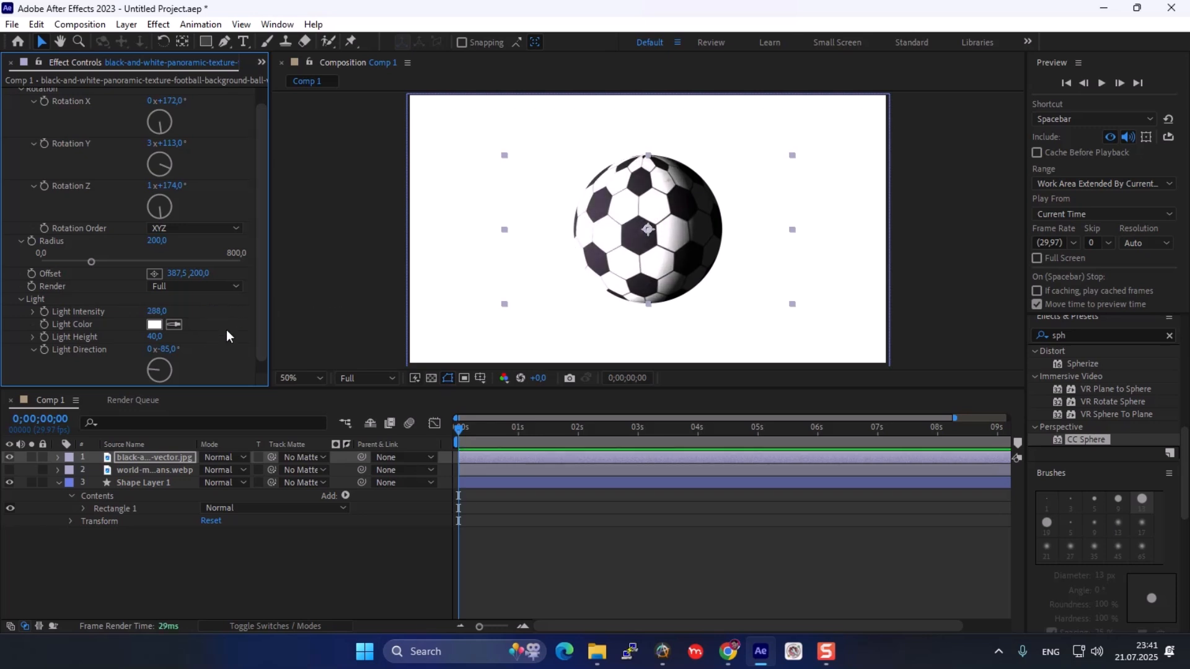
scroll(226, 330, down, 1)
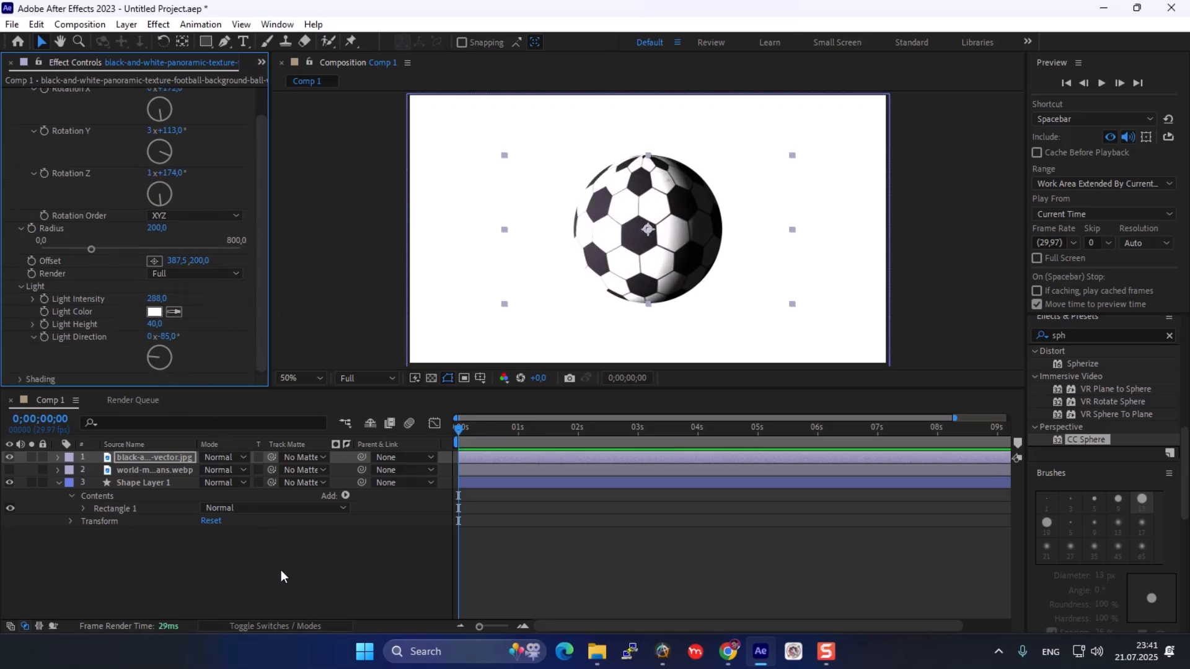